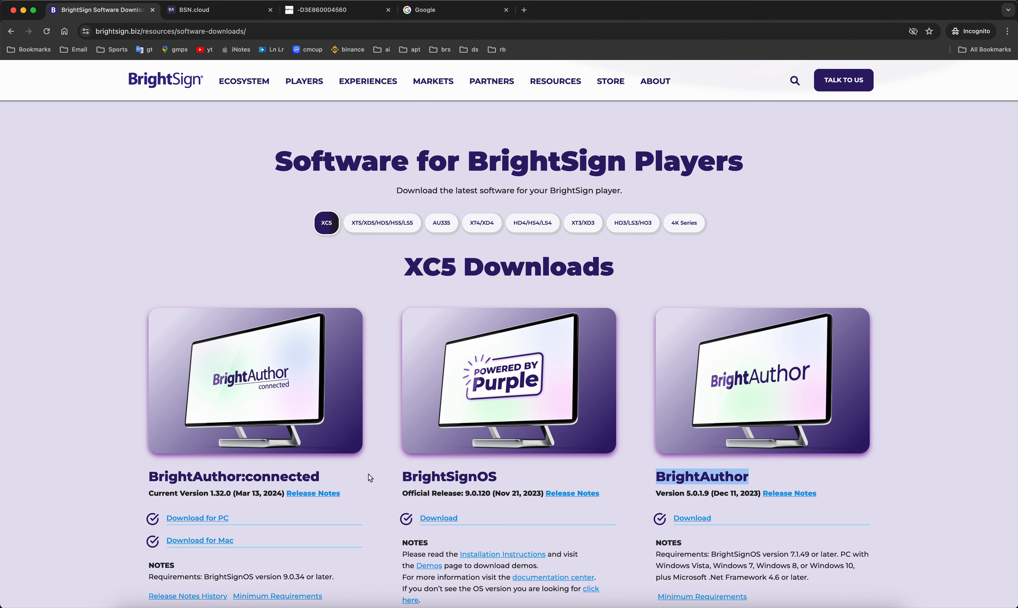
- From the XC5 downloads page, open the CMS partners listing under the Partners menu
scroll(372, 471, "down", 3)
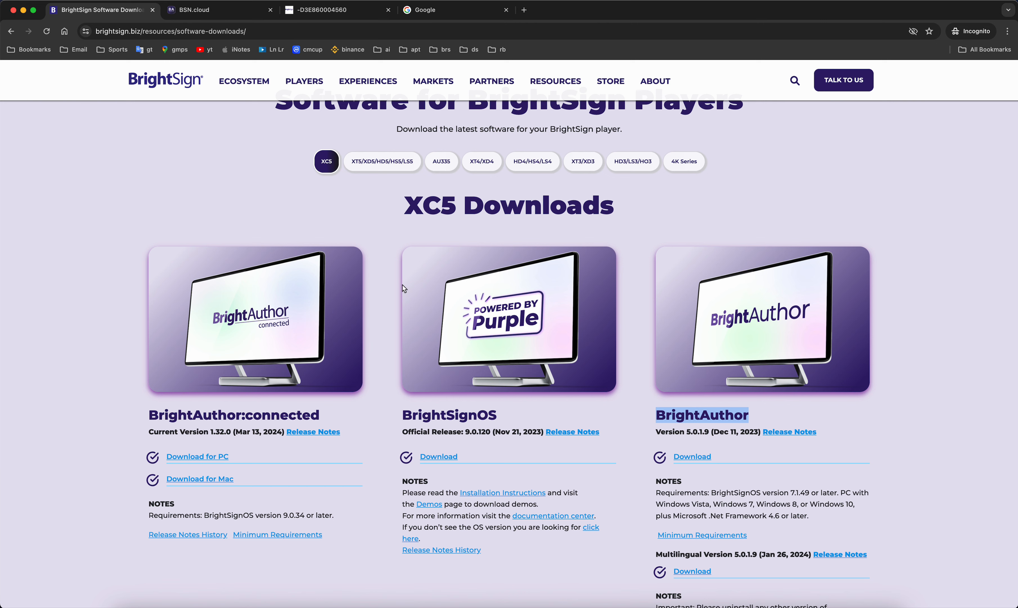
mouse_move(483, 84)
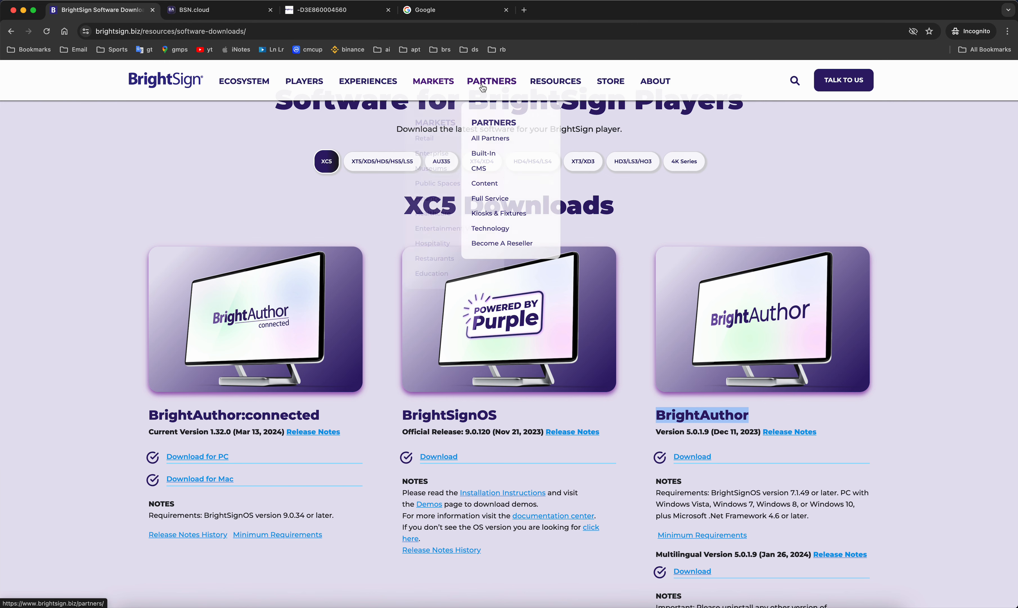
left_click(482, 174)
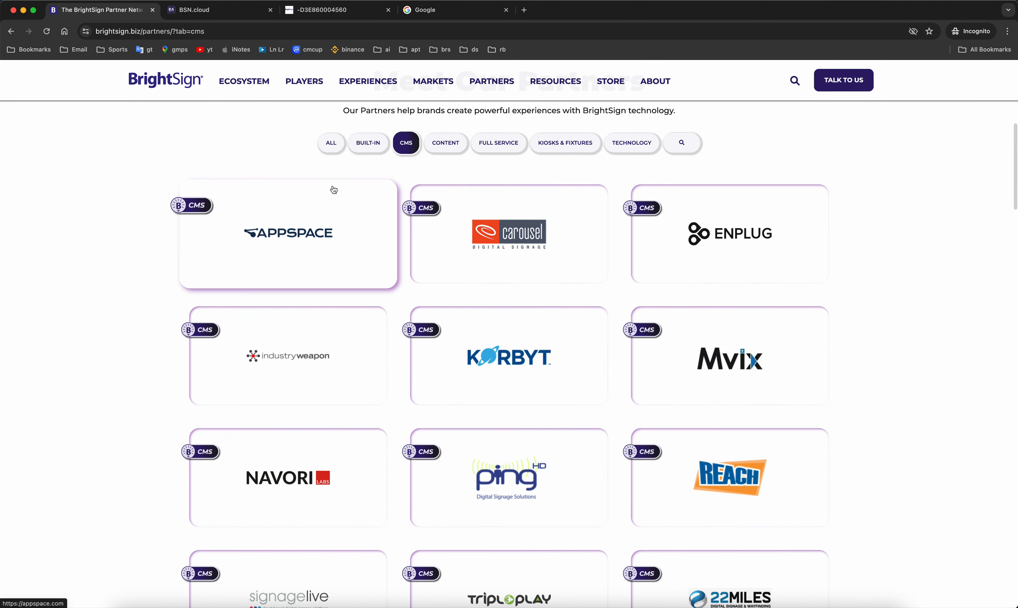
- Browse the CMS partner grid, then switch to the BSN.cloud sign-in tab
scroll(402, 188, "down", 1)
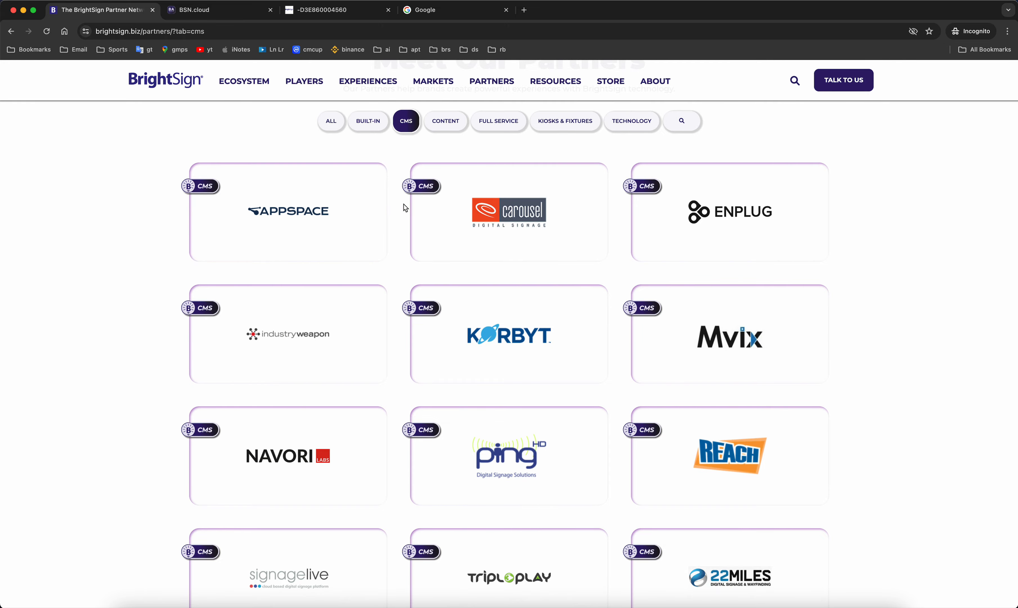
scroll(401, 209, "down", 15)
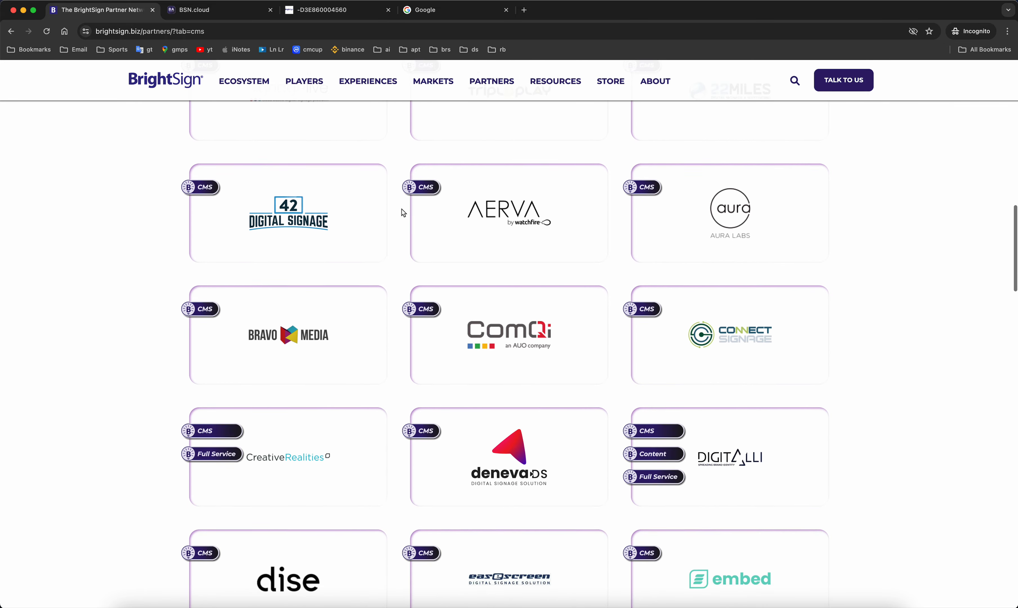
scroll(404, 213, "down", 15)
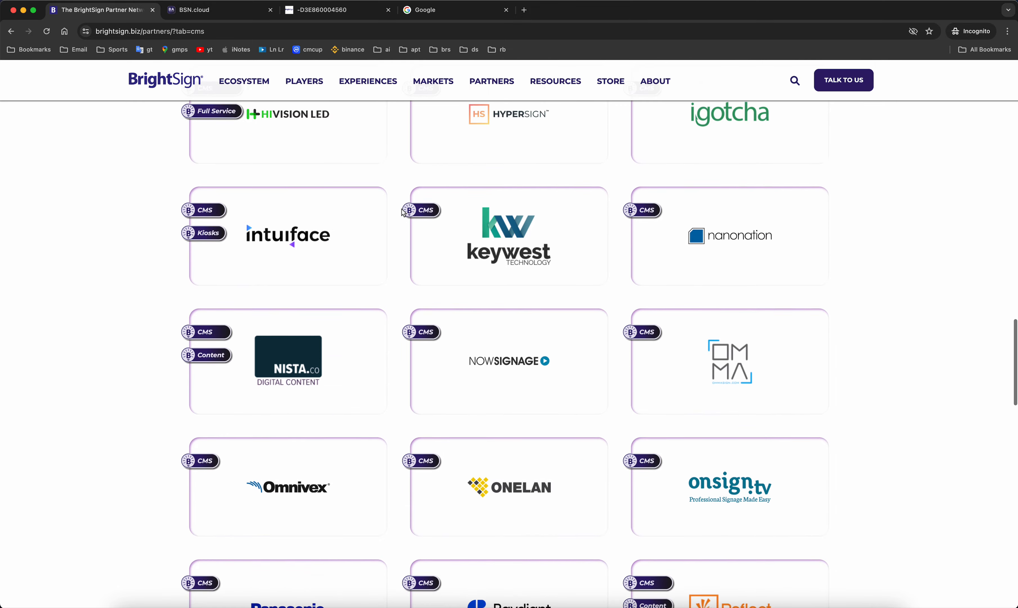
scroll(404, 213, "down", 10)
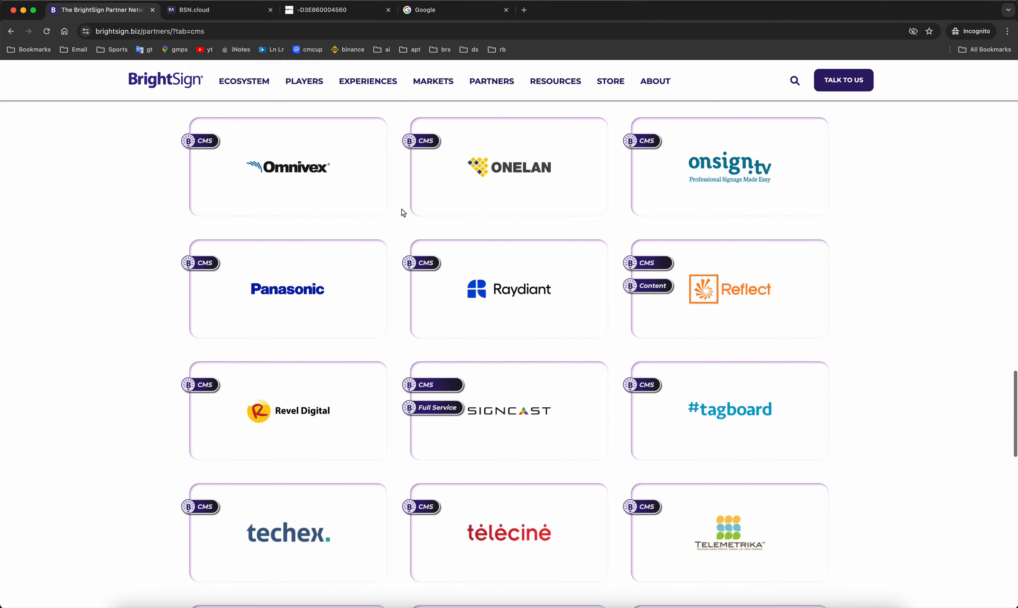
scroll(399, 221, "up", 20)
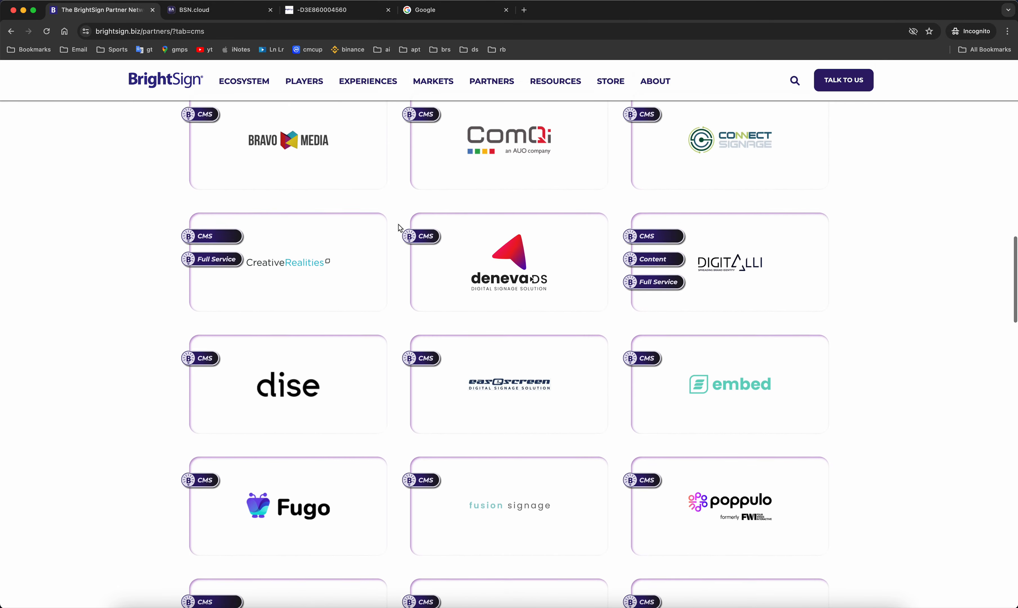
scroll(398, 228, "up", 15)
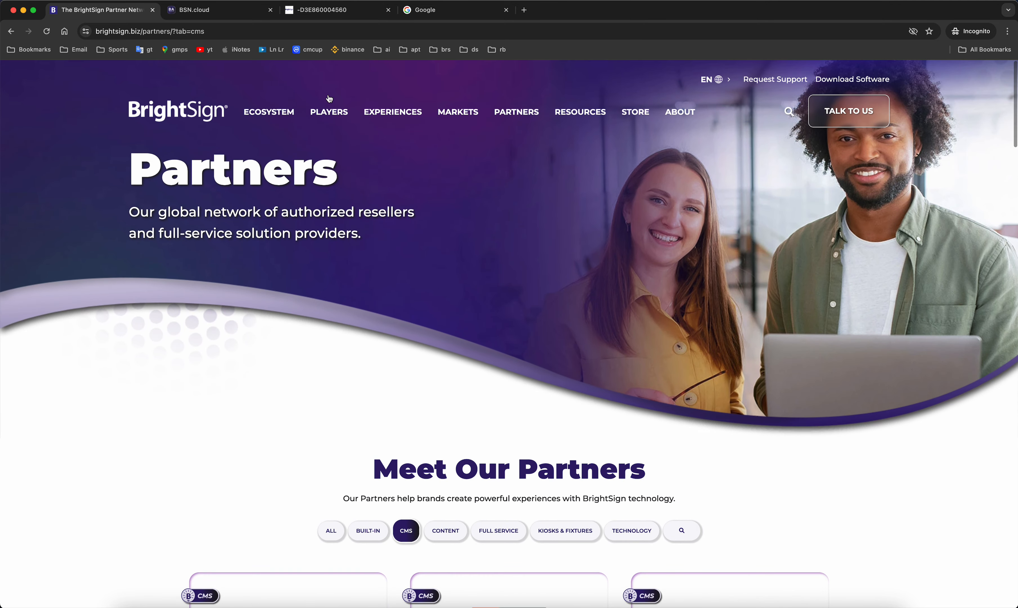
left_click(214, 15)
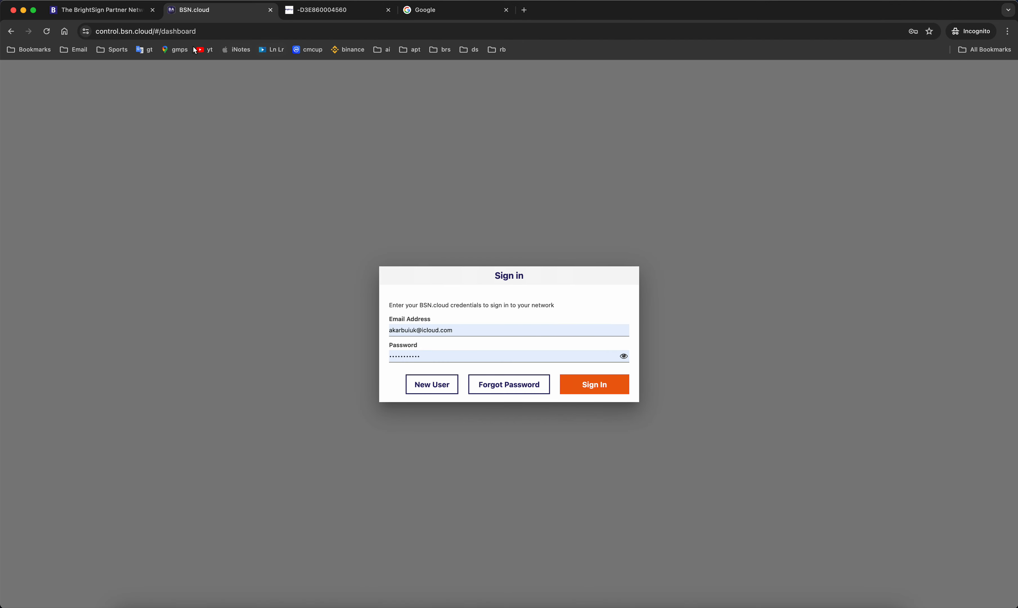
- Shorten the page address to control.bsn.cloud and load it
left_click(174, 31)
double_click(228, 33)
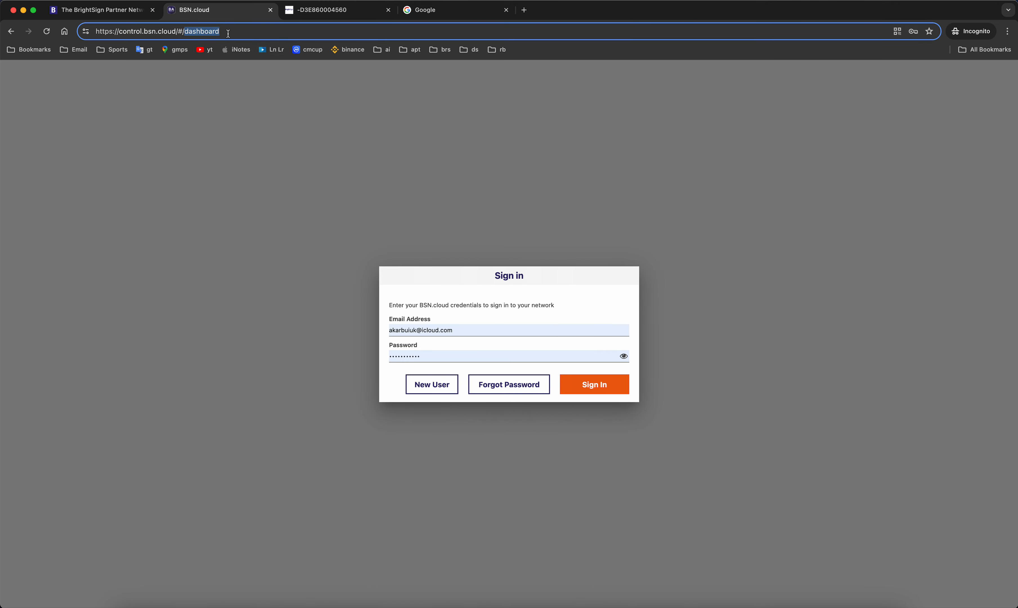
key("BackSpace")
key("BackSpace")
key("BackSpace")
key("BackSpace")
key("BackSpace")
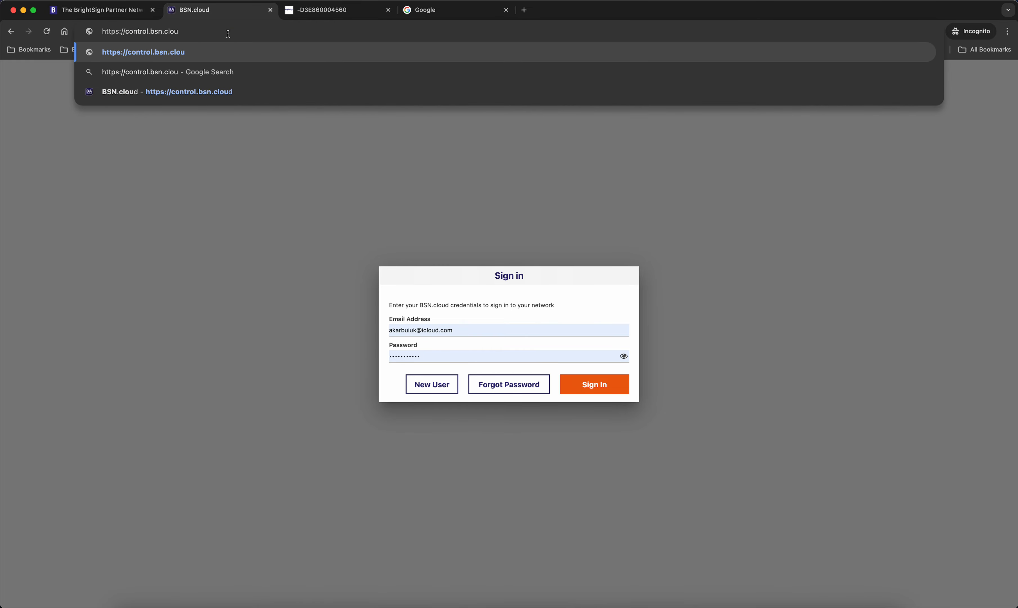
type("d")
key("Return")
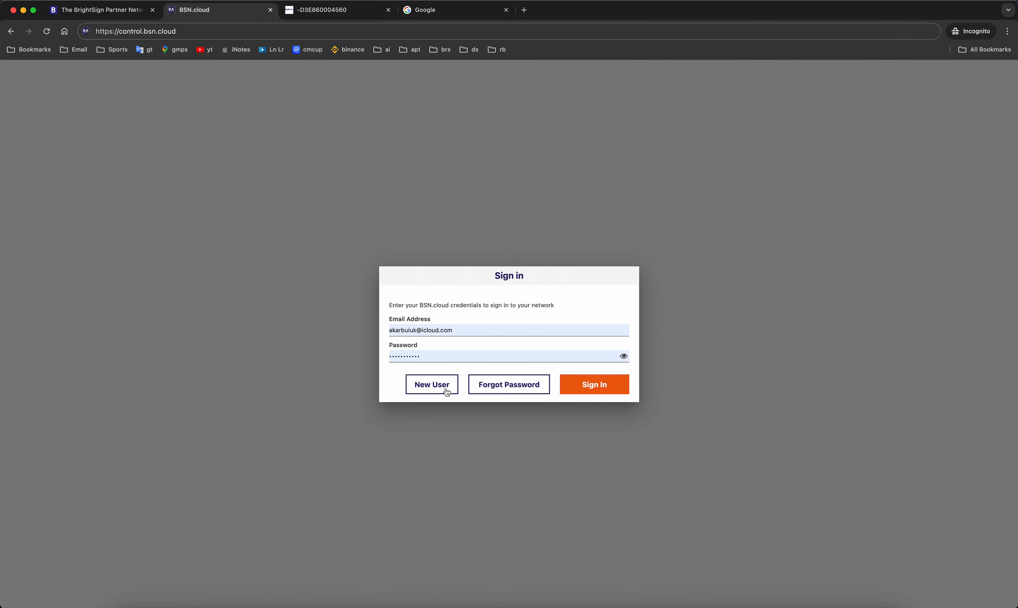
- Sign in with the saved credentials and enter the second network
left_click(600, 389)
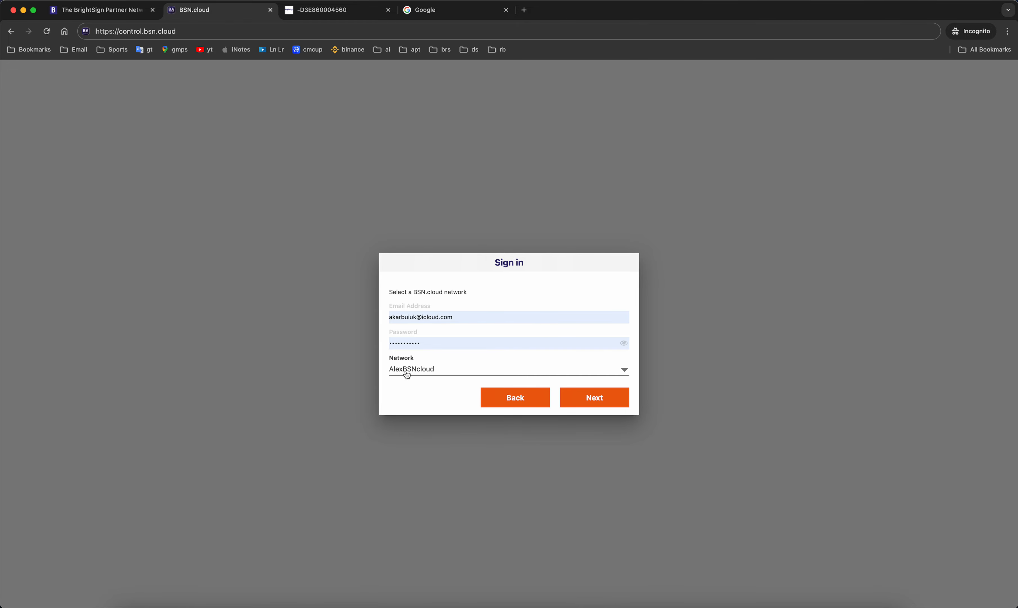
left_click(407, 375)
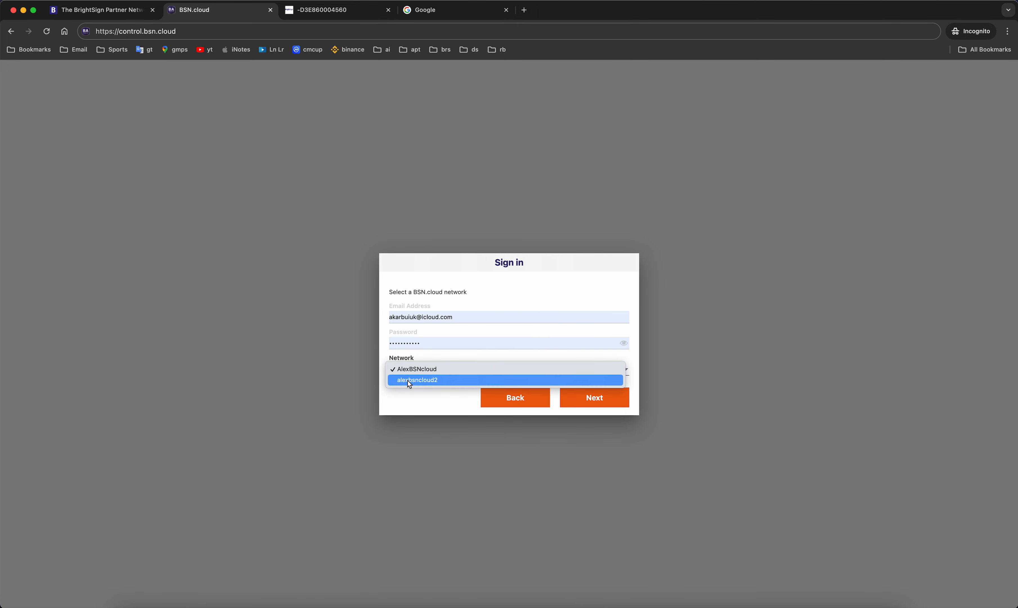
left_click(410, 379)
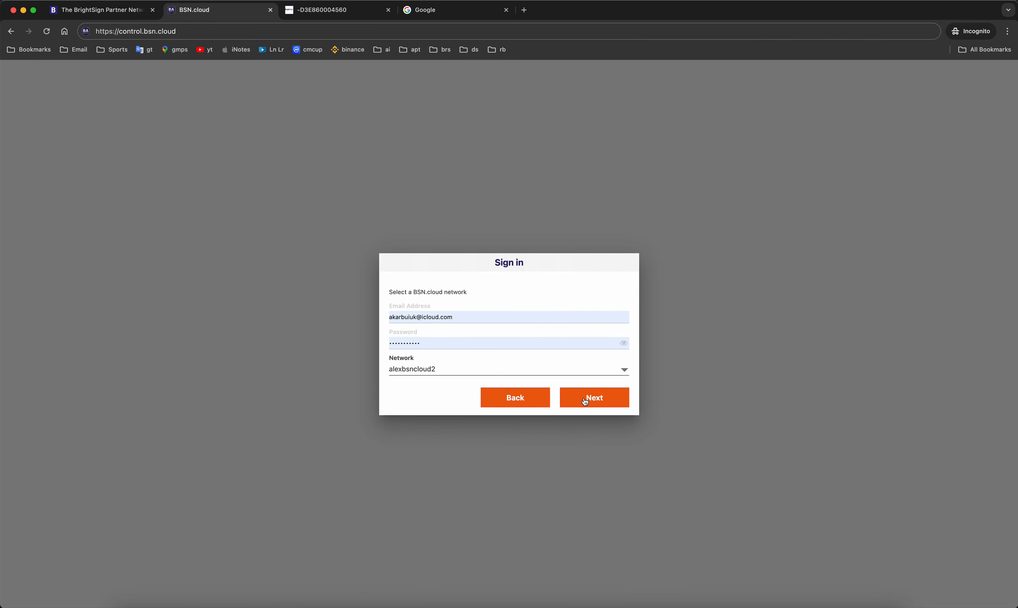
left_click(606, 399)
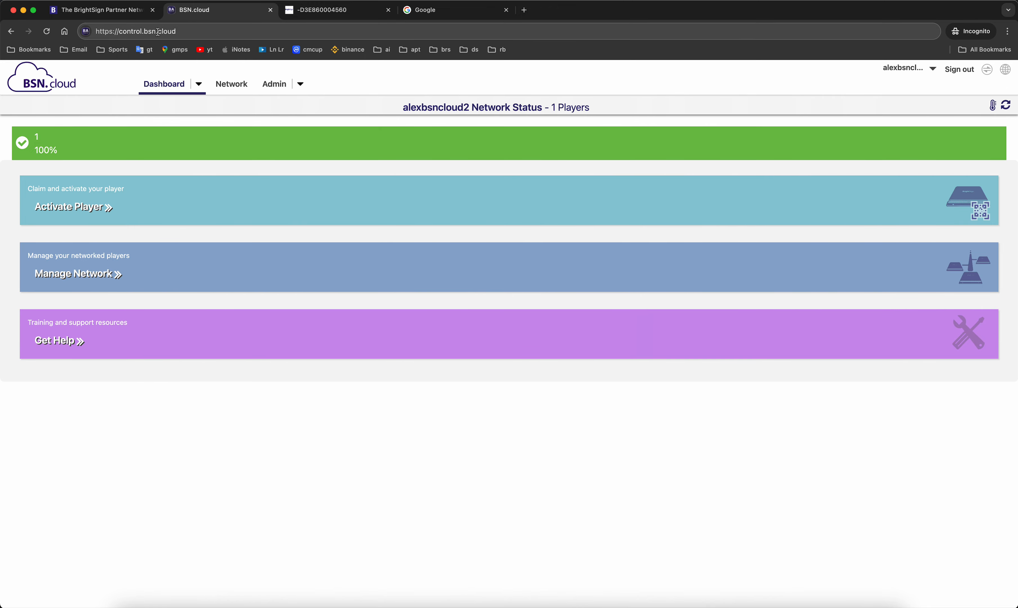
left_click(300, 84)
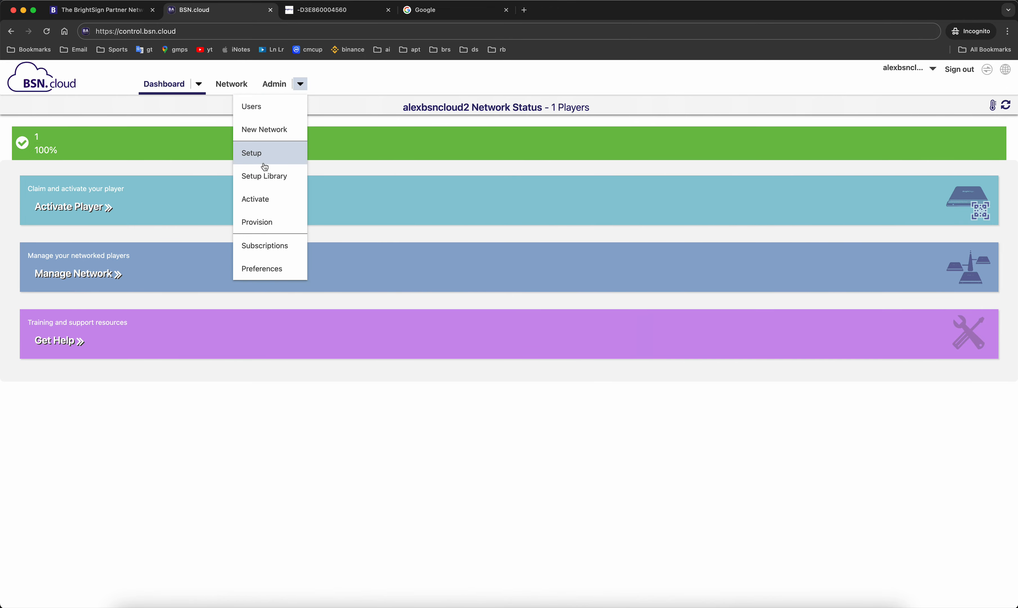
- Create a player setup whose publishing mode is Partner App using Appspace
left_click(264, 154)
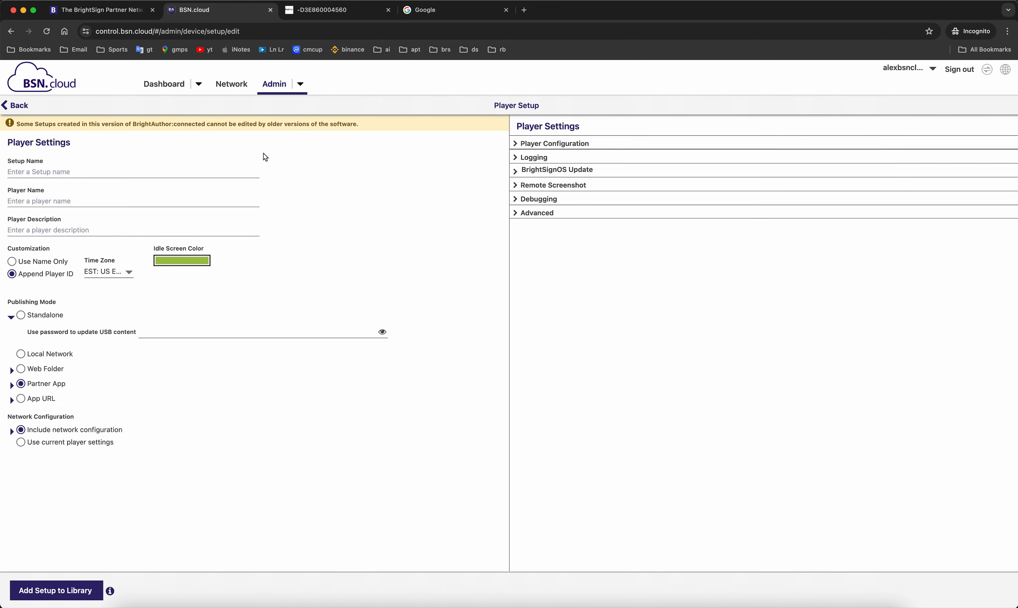
left_click(12, 386)
left_click(76, 402)
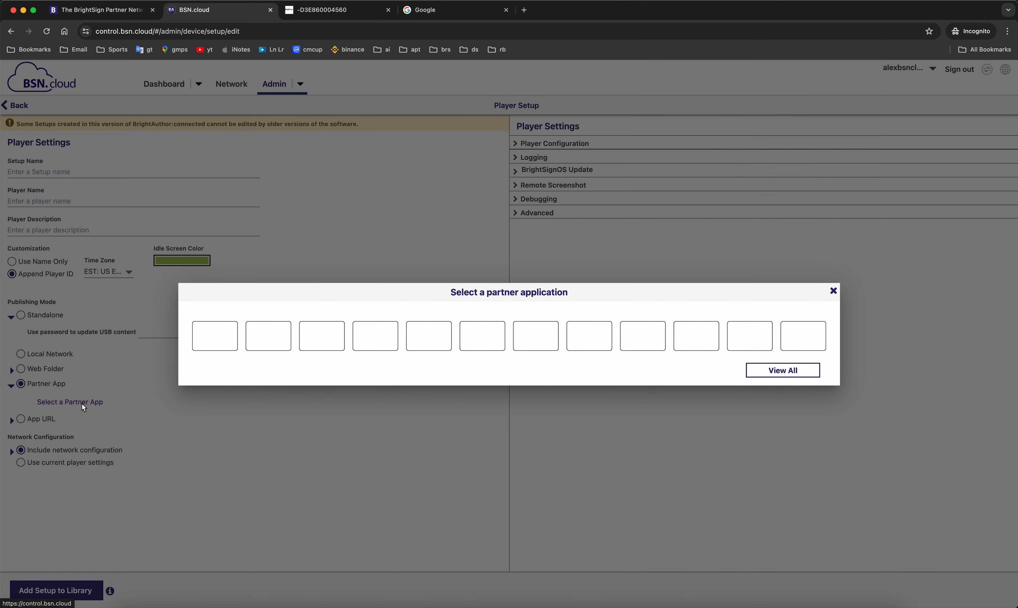
left_click(781, 371)
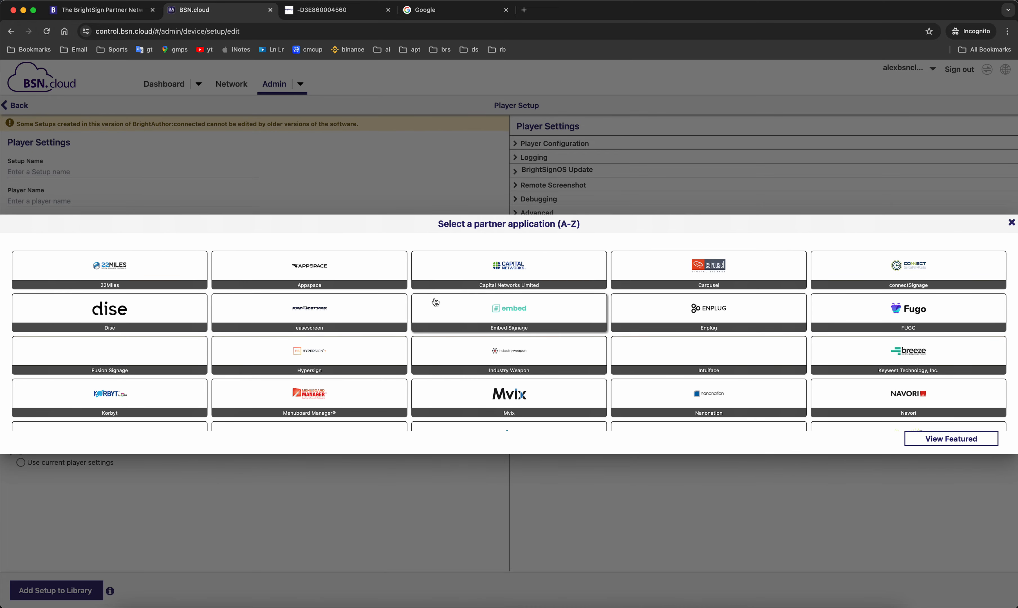
scroll(580, 345, "down", 2)
scroll(580, 345, "down", 4)
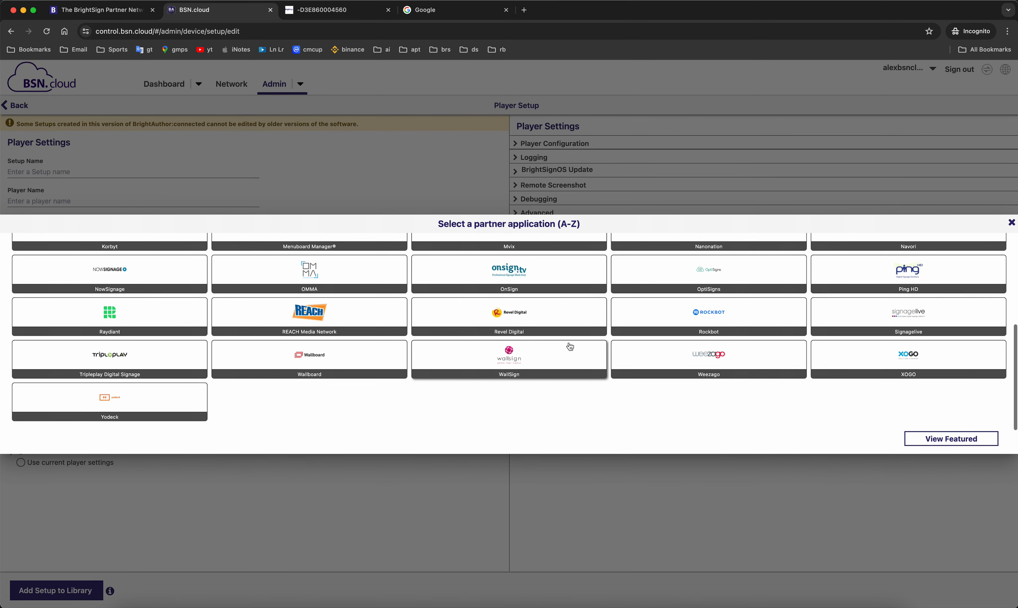
scroll(557, 352, "up", 6)
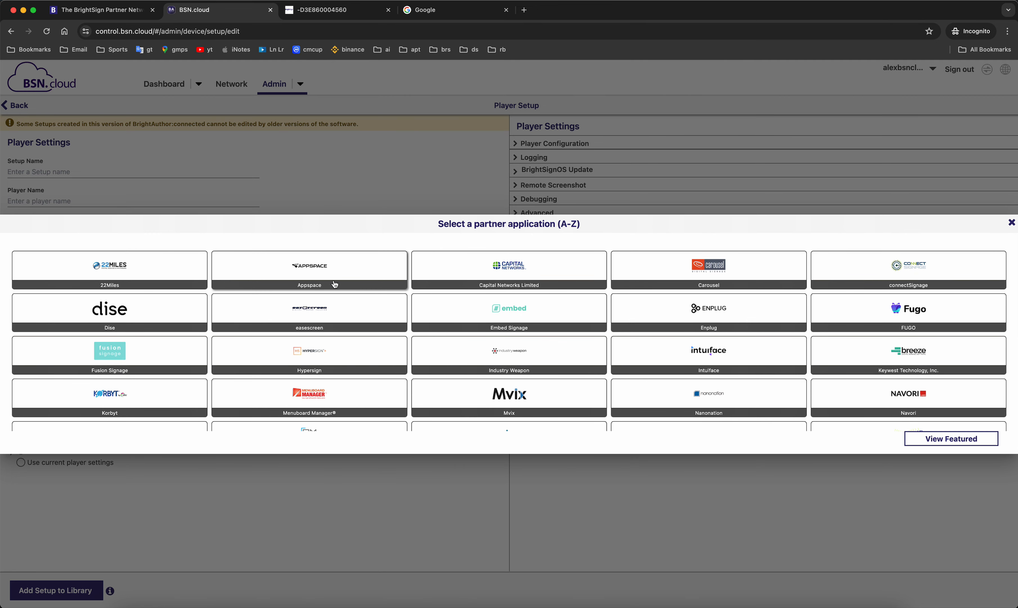
left_click(341, 266)
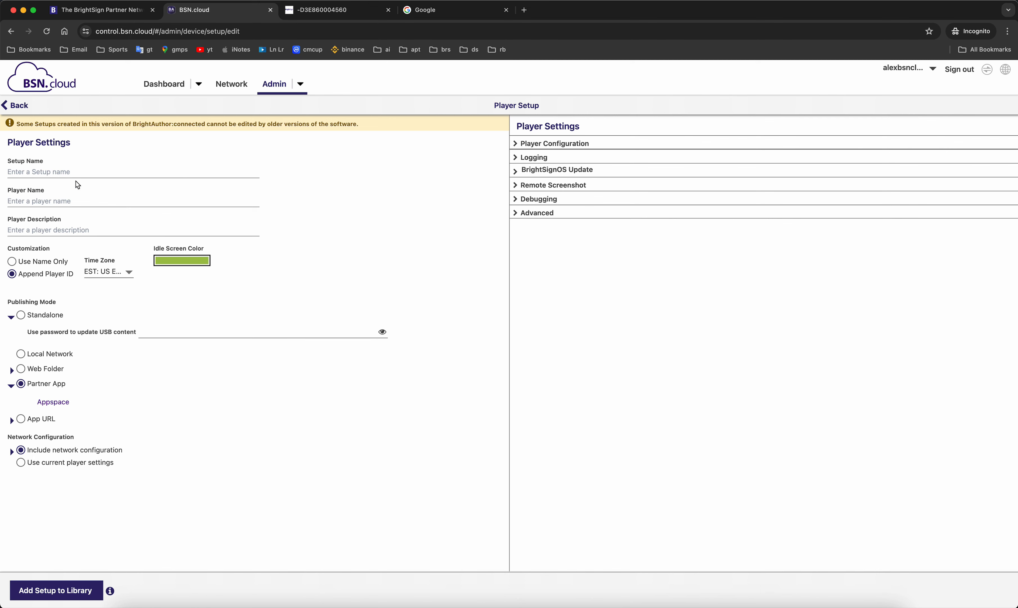
left_click(52, 178)
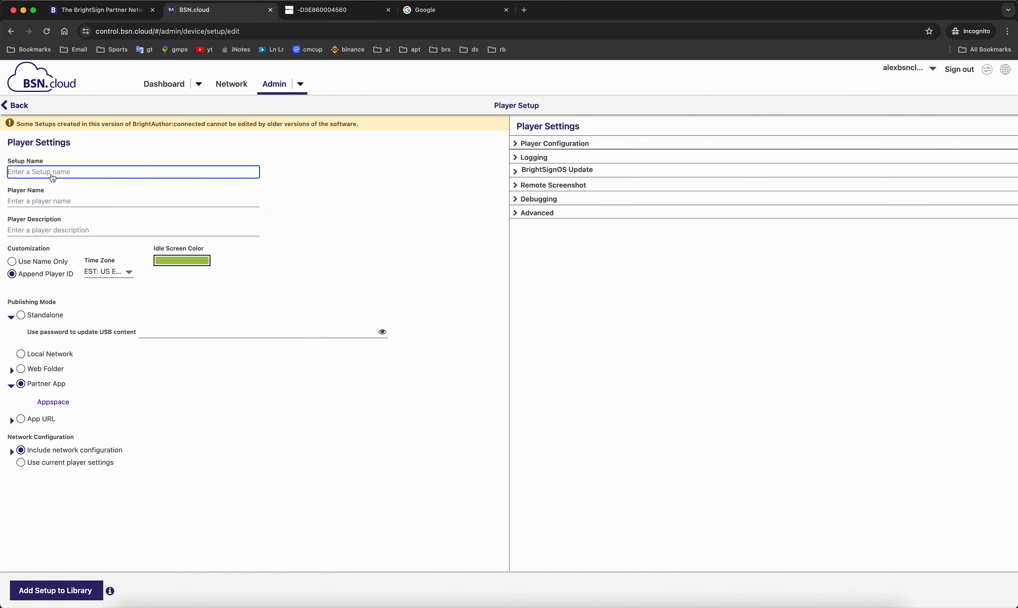
- Name the setup appspace-setup and keep Append Player ID naming
type("appspace-se")
left_click(26, 262)
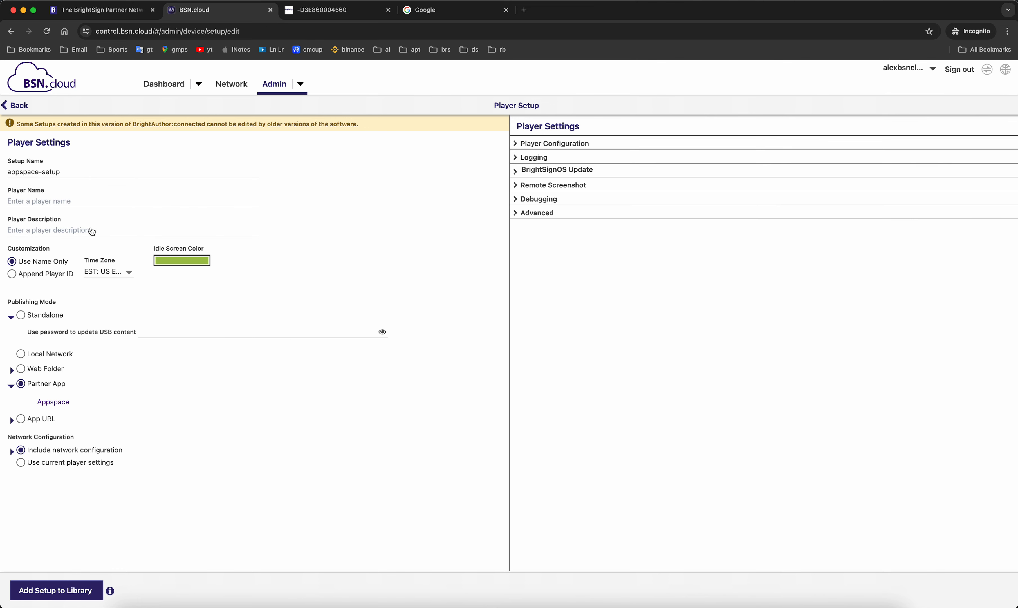
left_click(36, 277)
- Leave the setup's time zone at US Eastern
left_click(106, 272)
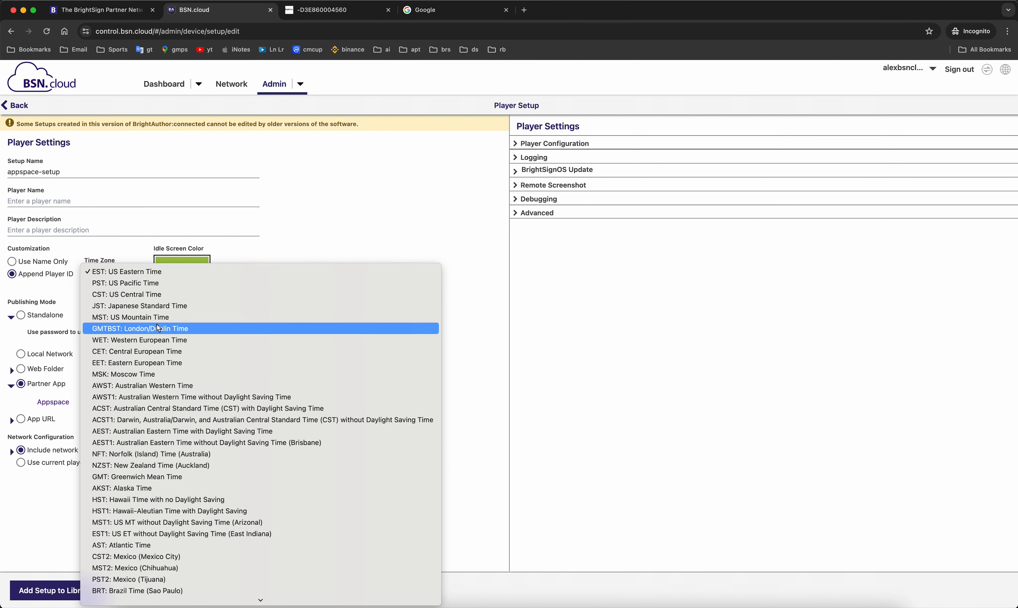
left_click(140, 272)
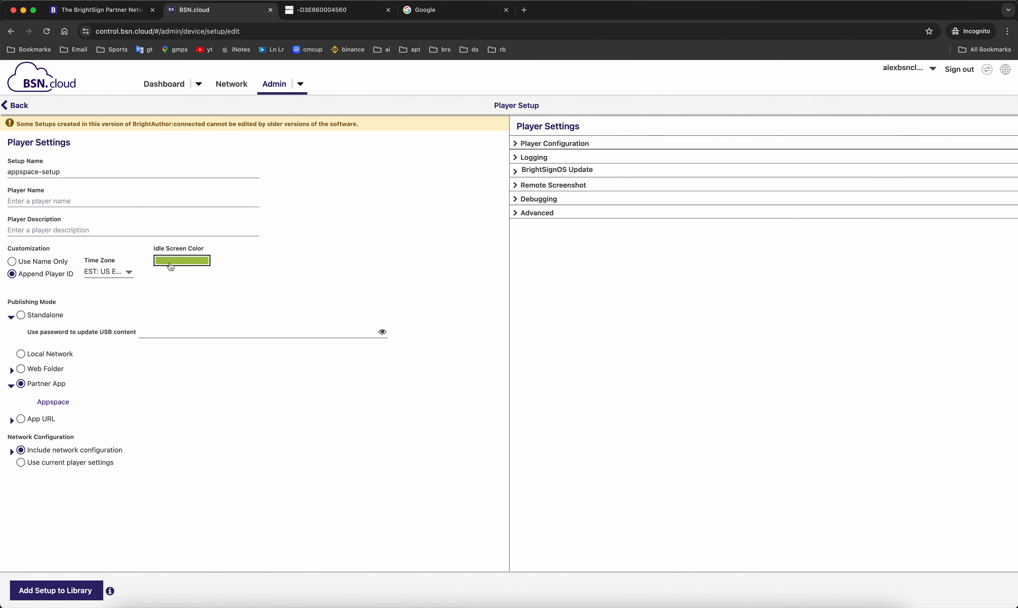
left_click(181, 266)
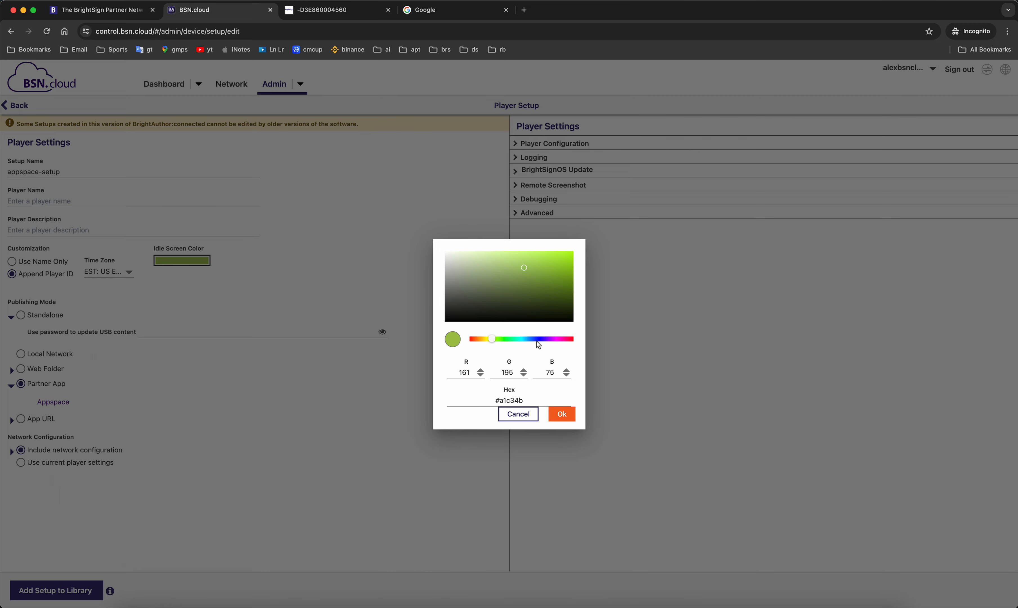
- Try a light blue idle screen colour
left_click(525, 339)
left_click(515, 297)
left_click(546, 263)
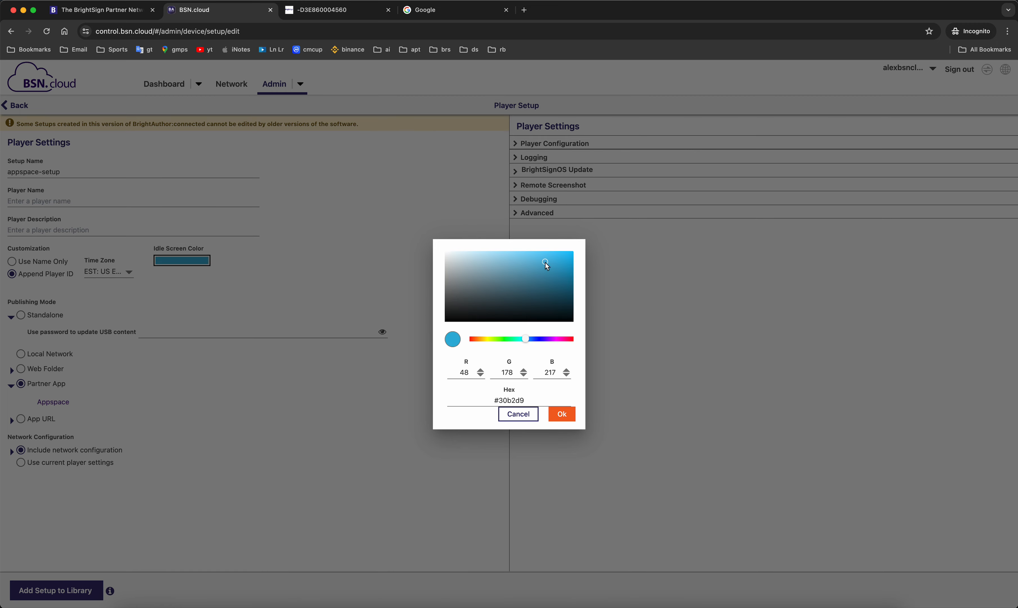
left_click(562, 415)
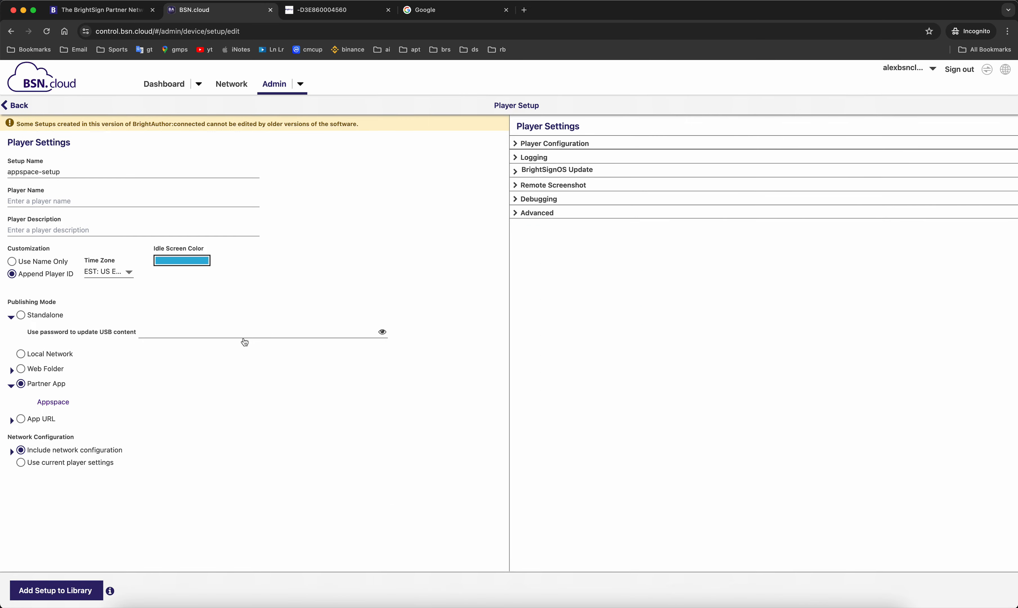
- Change the idle screen colour to black by setting red, green and blue to 0
left_click(200, 265)
left_click(455, 318)
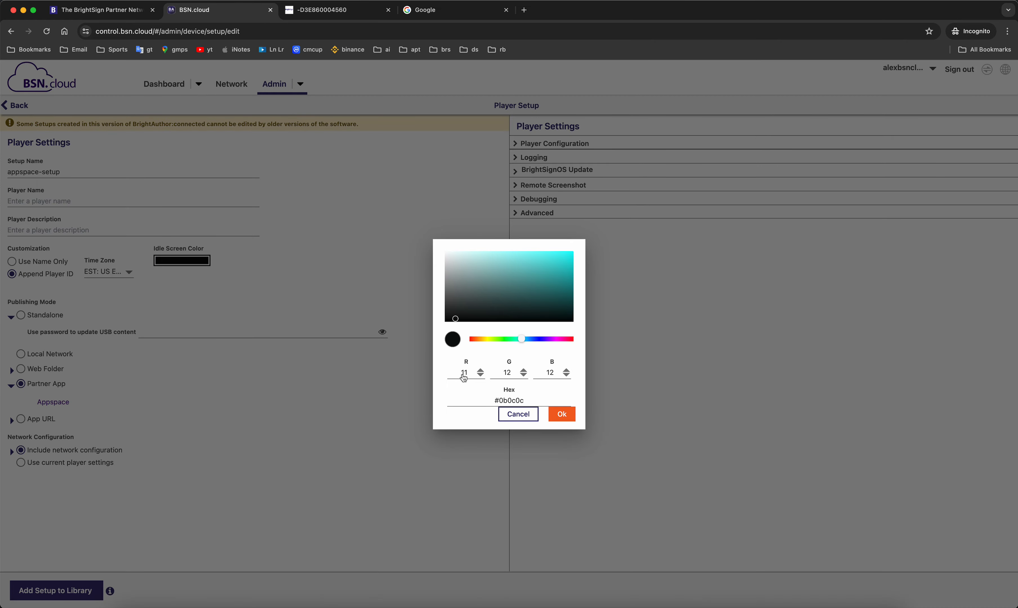
left_click(481, 375)
left_click(481, 374)
left_click(481, 375)
left_click(481, 375)
left_click(481, 375)
left_click(481, 375)
left_click(481, 375)
left_click(481, 375)
left_click(480, 375)
left_click(481, 375)
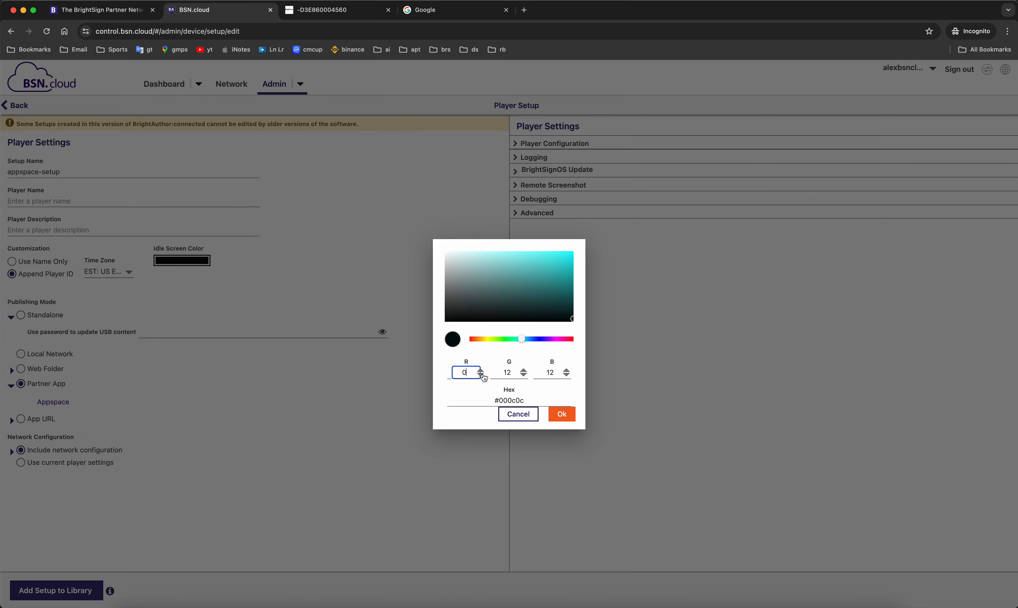
left_click(516, 373)
key("BackSpace")
type("0")
key("BackSpace")
key("BackSpace")
left_click(559, 375)
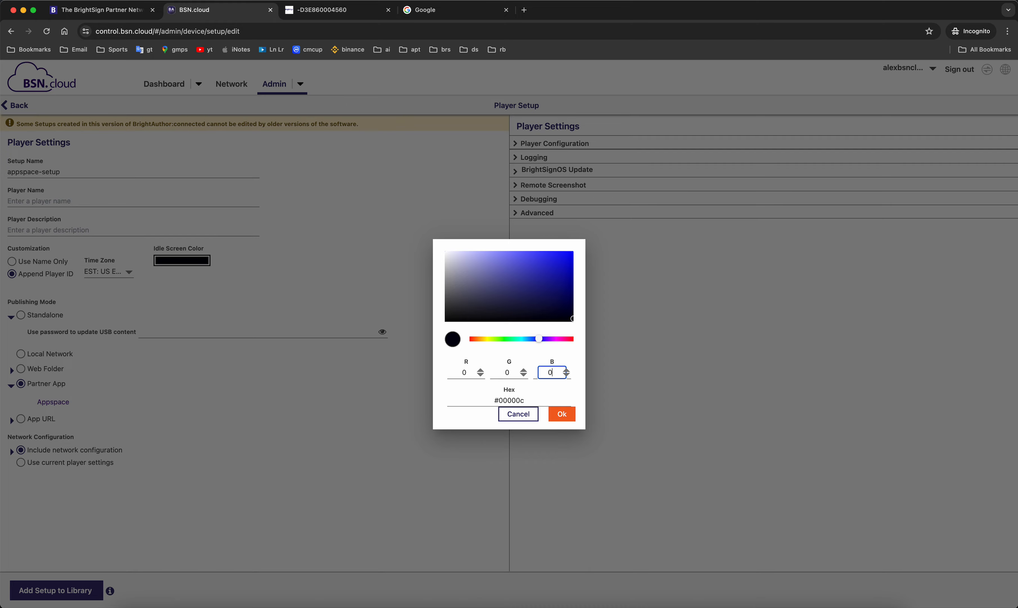
left_click(563, 415)
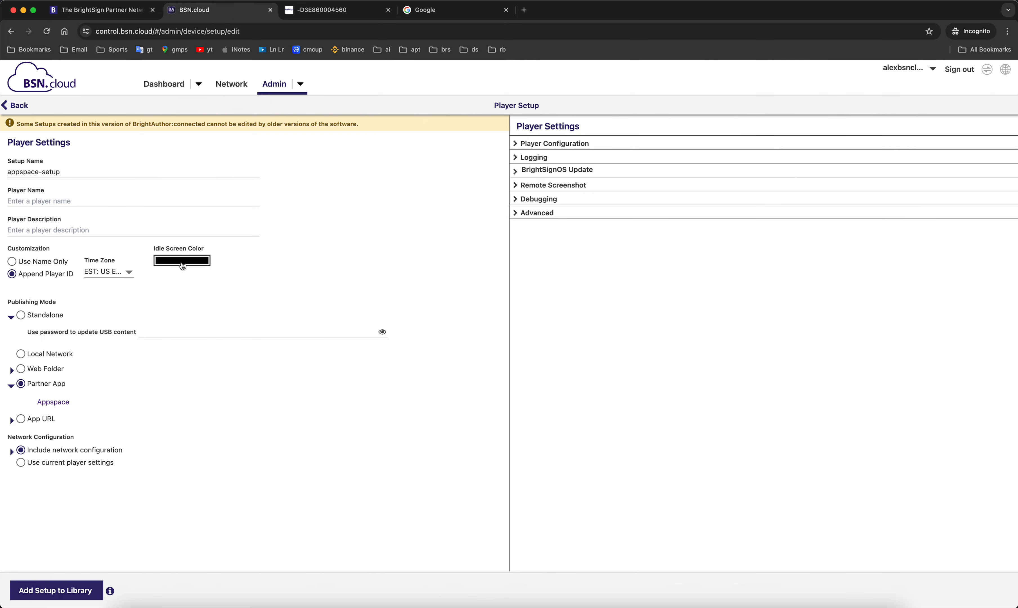
- Confirm the idle colour reads #000000 and include the network configuration
left_click(194, 266)
left_click(574, 418)
left_click(12, 454)
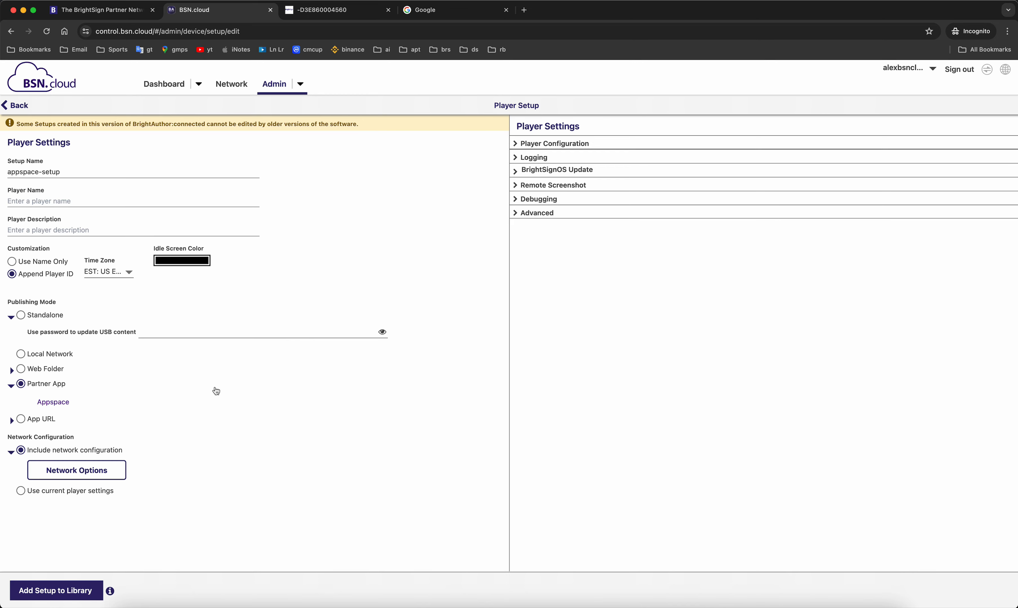
left_click(106, 471)
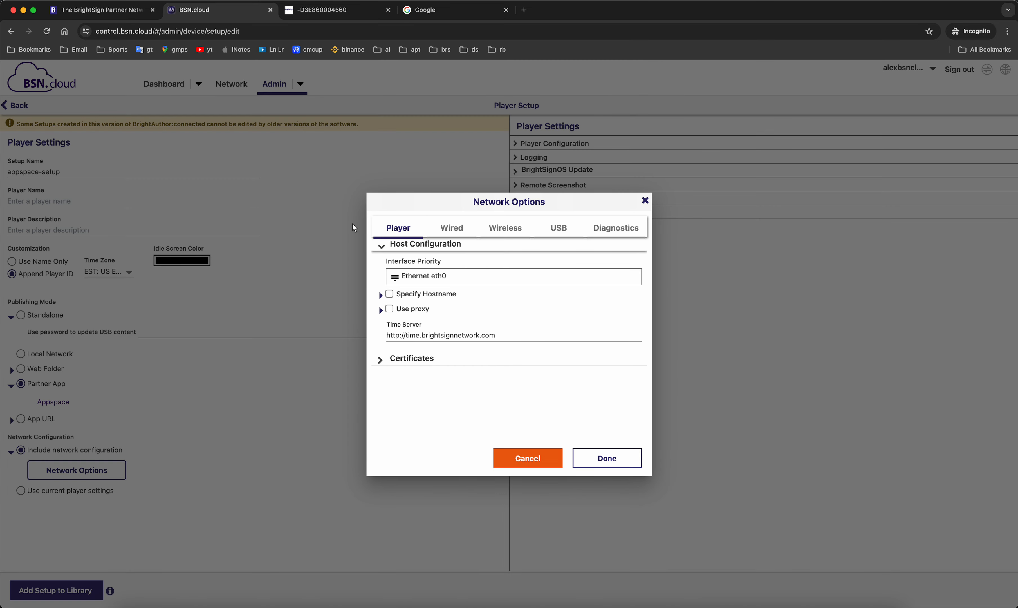
- Keep DHCP enabled for the wired network and reveal the Player Configuration settings
left_click(454, 232)
left_click(413, 245)
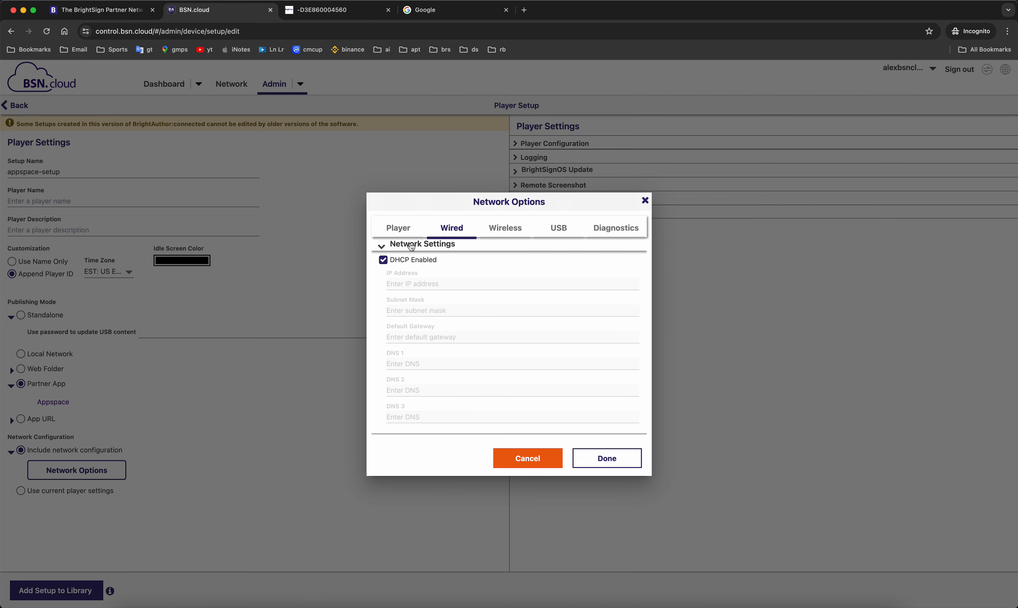
left_click(383, 260)
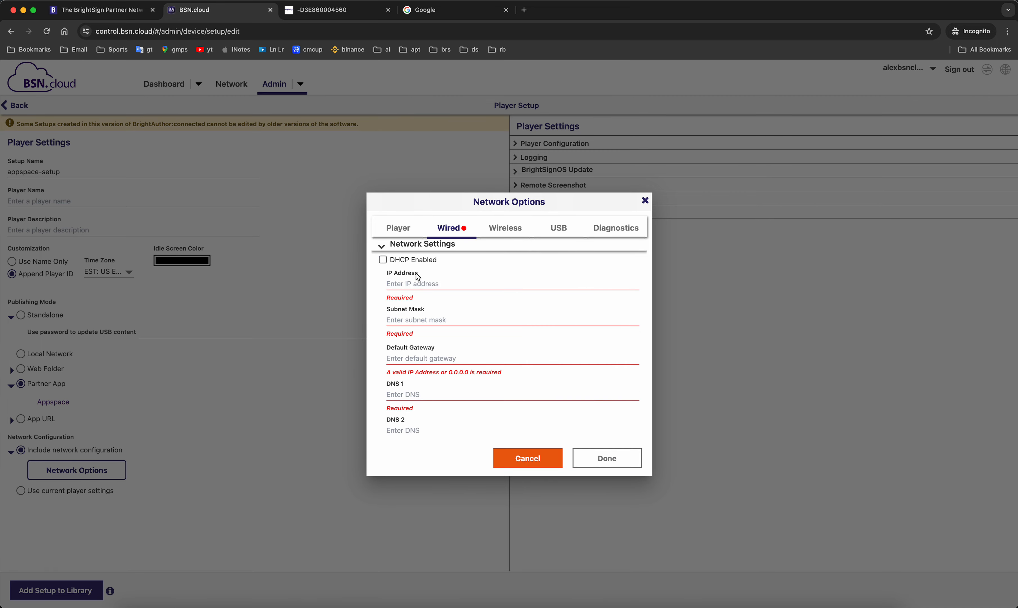
left_click(409, 260)
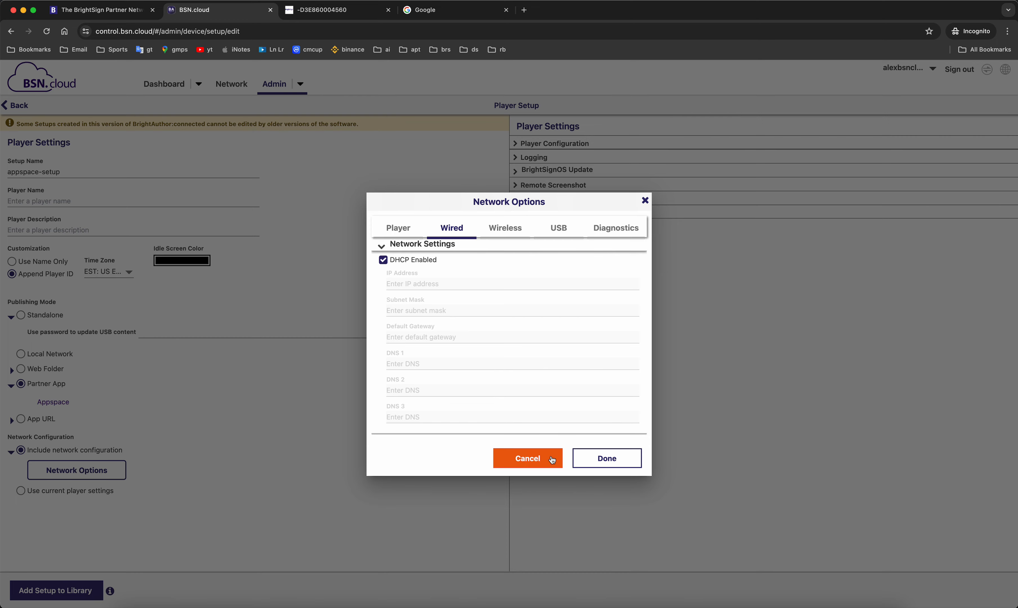
left_click(600, 459)
left_click(562, 144)
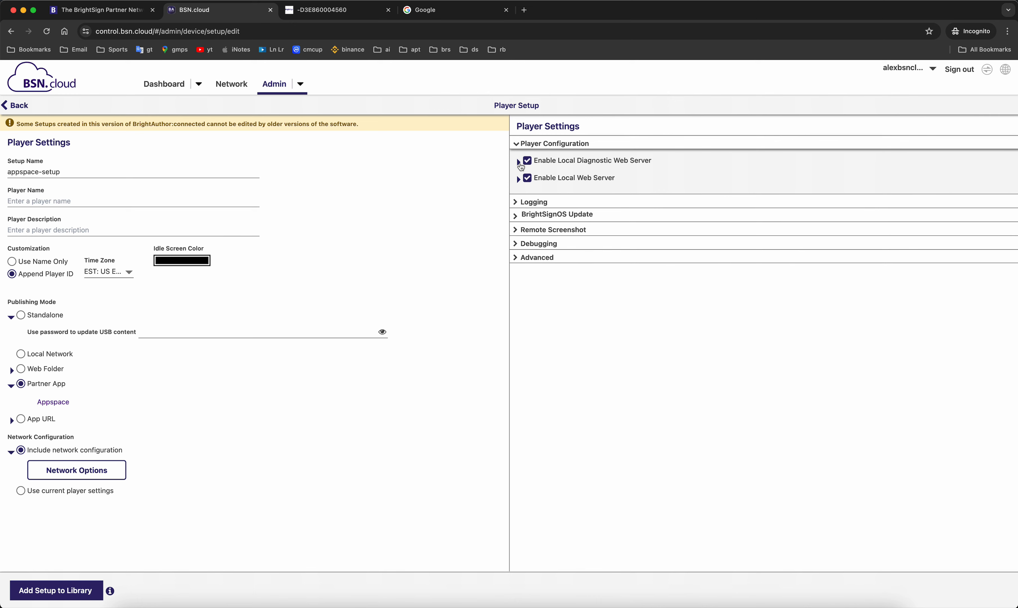
left_click(519, 162)
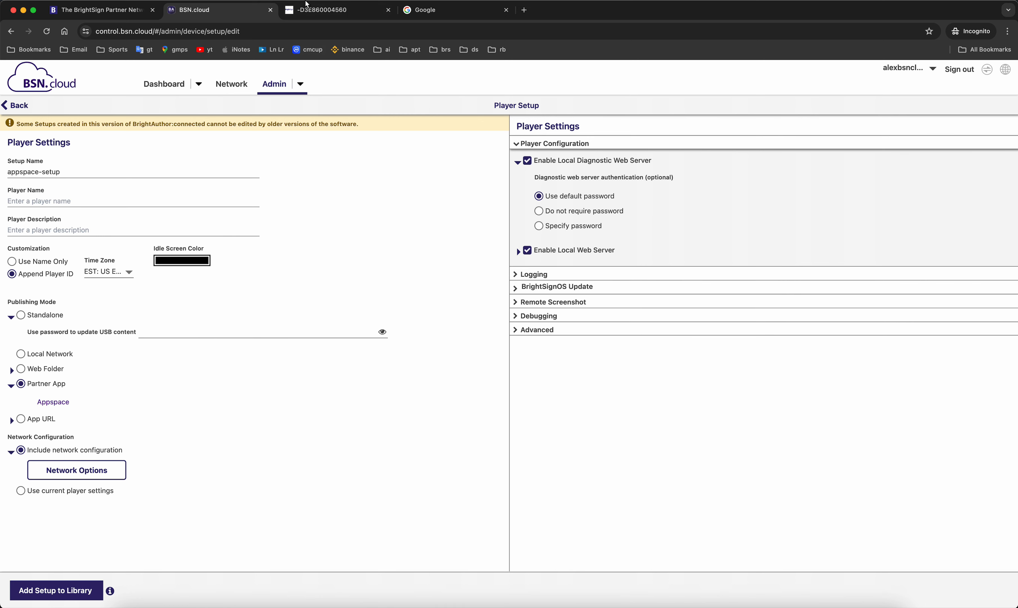
- Switch to the player's local diagnostic web page
left_click(330, 12)
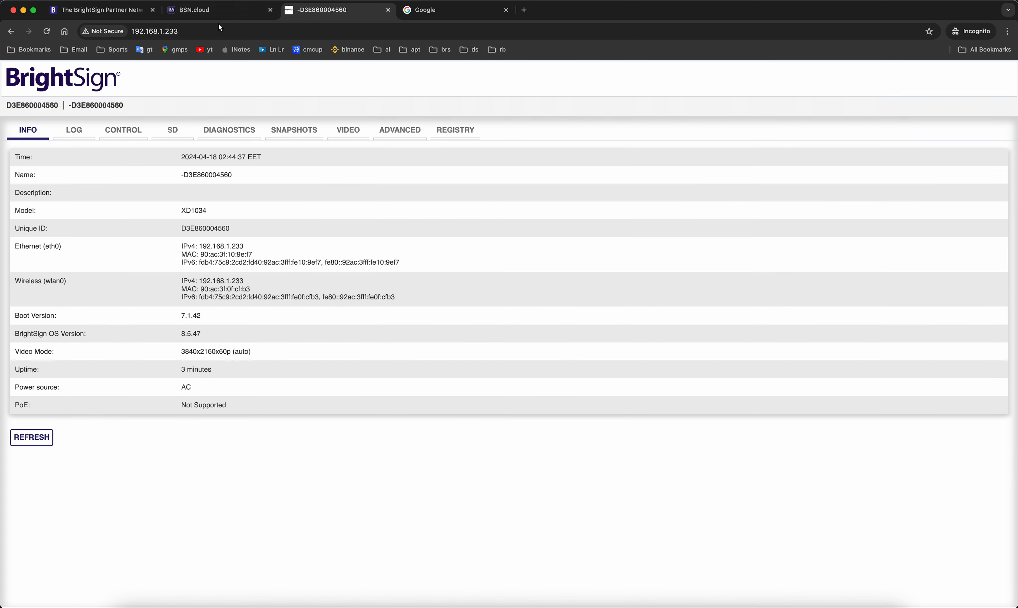
- Reload the player's diagnostic page at 192.168.1.233, then return to BSN.cloud
left_click(196, 33)
key("Return")
left_click(200, 9)
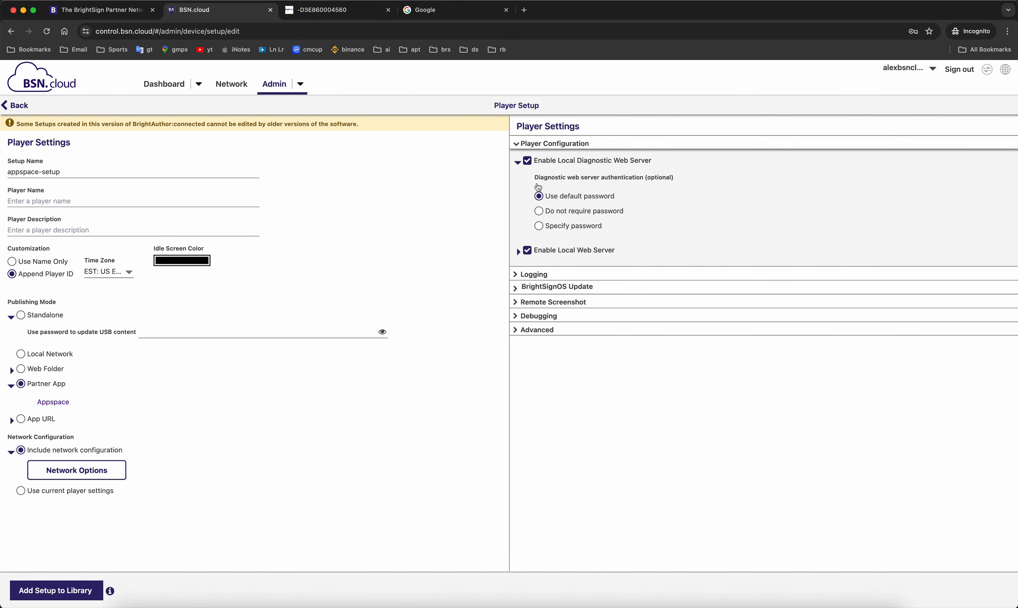
- Set the XD1034, XD234, XT1144 and XT244 players to update to latest released OS 8.5.47
left_click(518, 146)
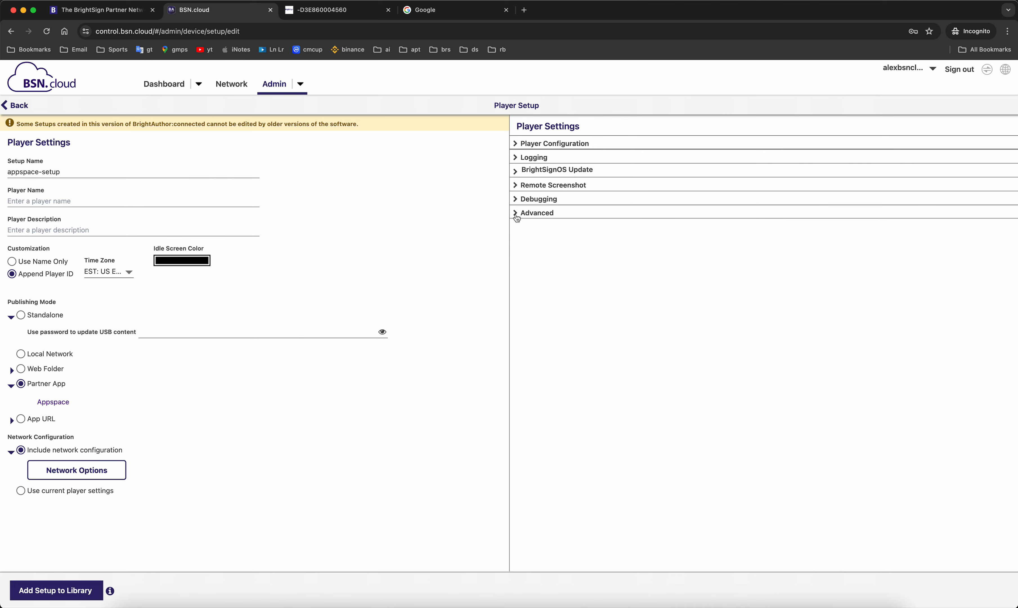
left_click(520, 175)
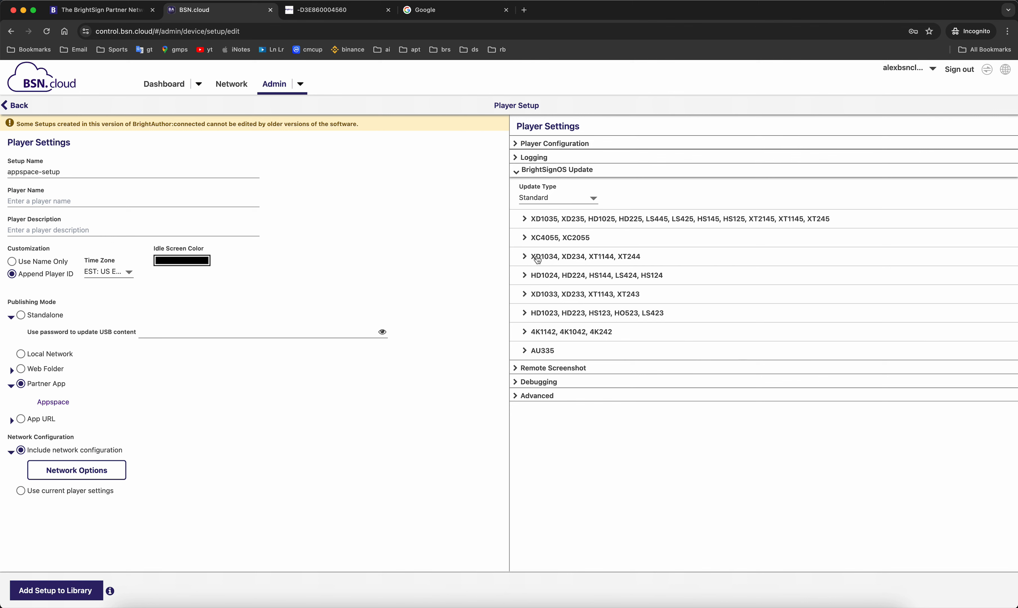
left_click(523, 260)
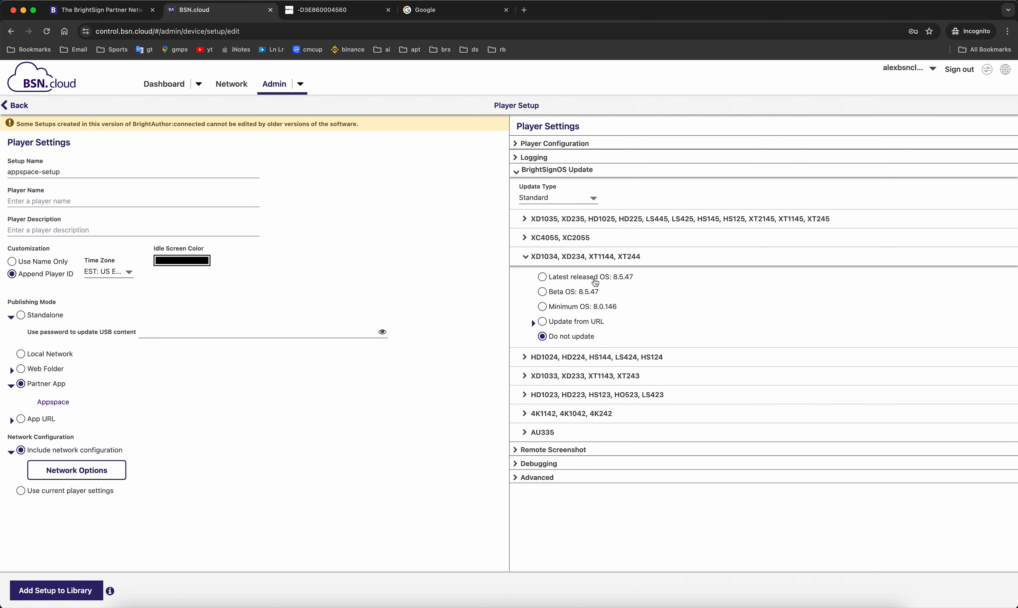
left_click(604, 283)
left_click(516, 172)
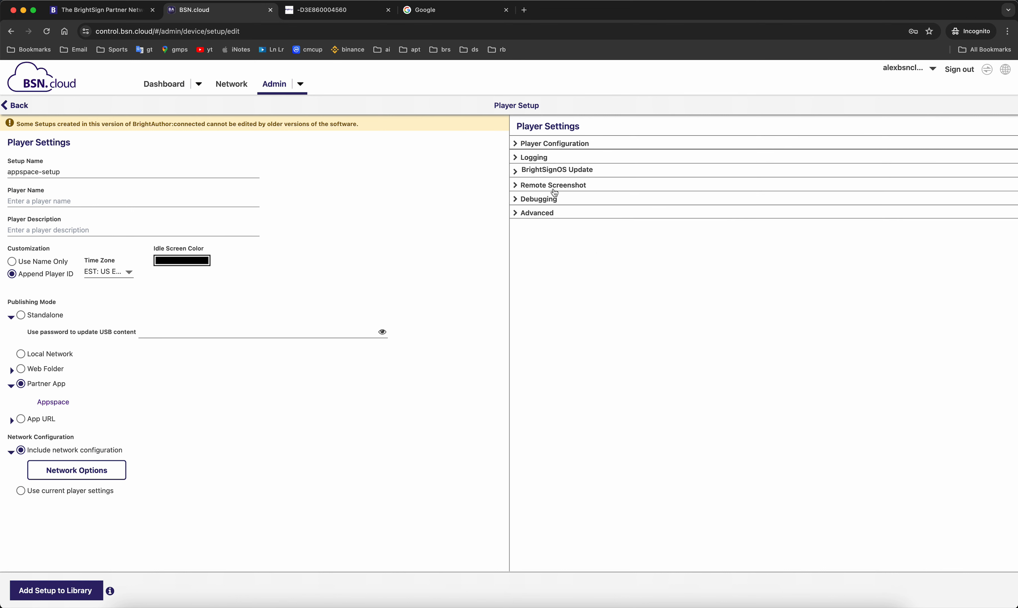
- Expand the Advanced player settings to show Enable BSN.cloud turned on
left_click(541, 214)
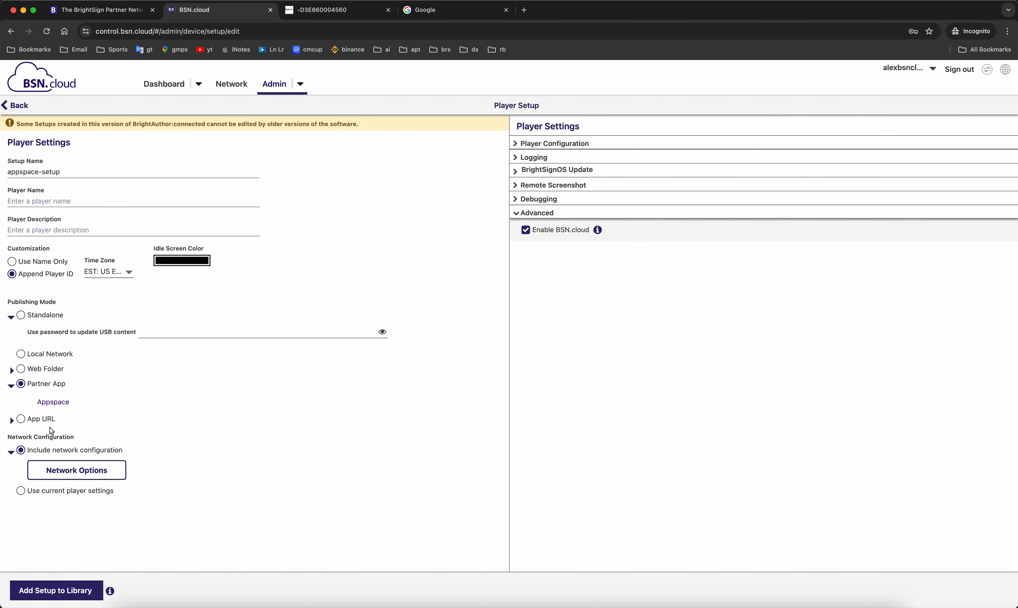
- After the duplicate-name error, rename the setup to appspace-setup-v2 and add it to the library
left_click(71, 593)
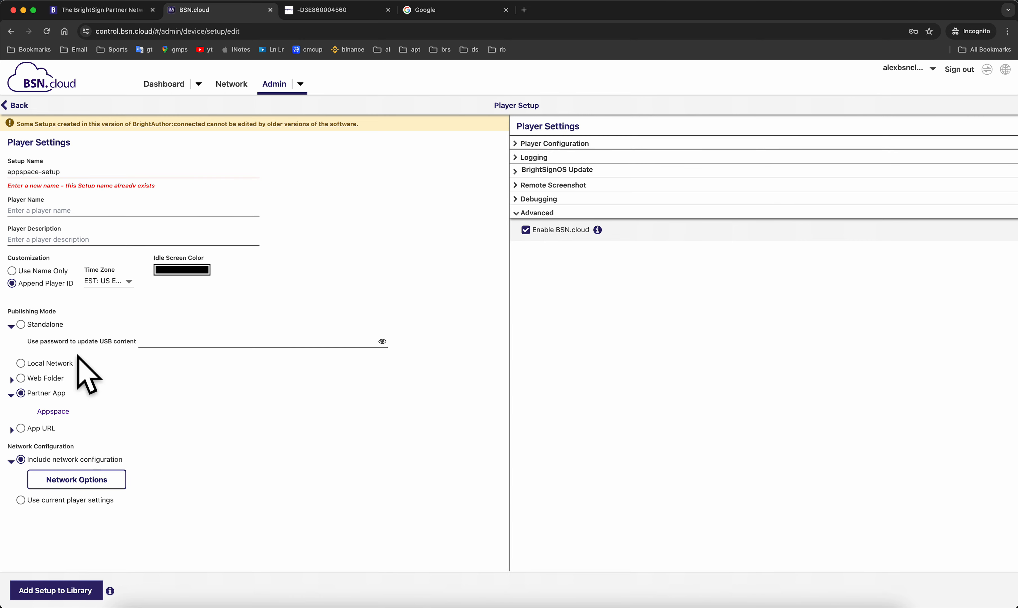
left_click(65, 177)
type("-v2")
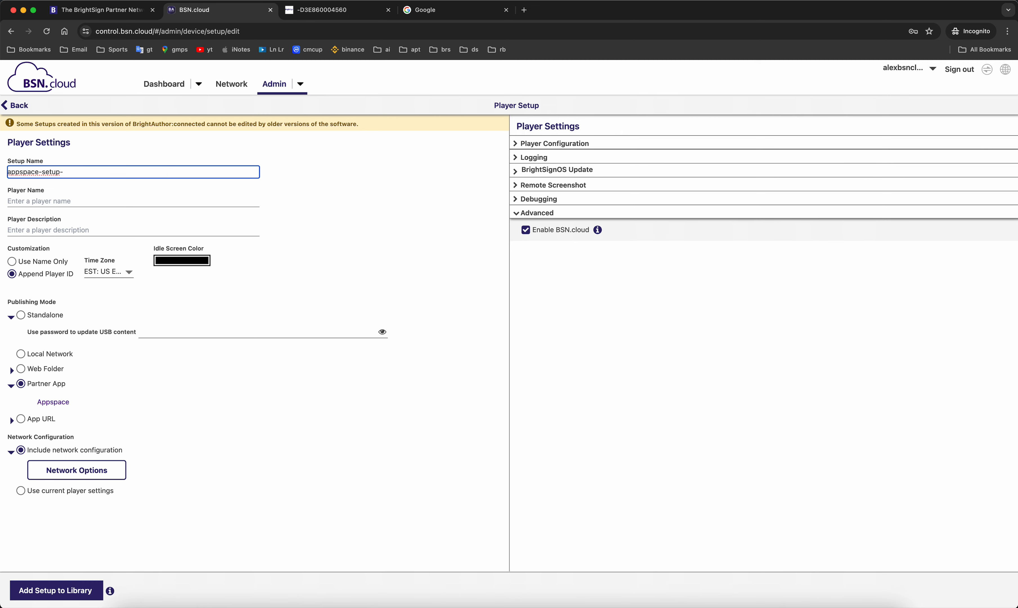
left_click(77, 588)
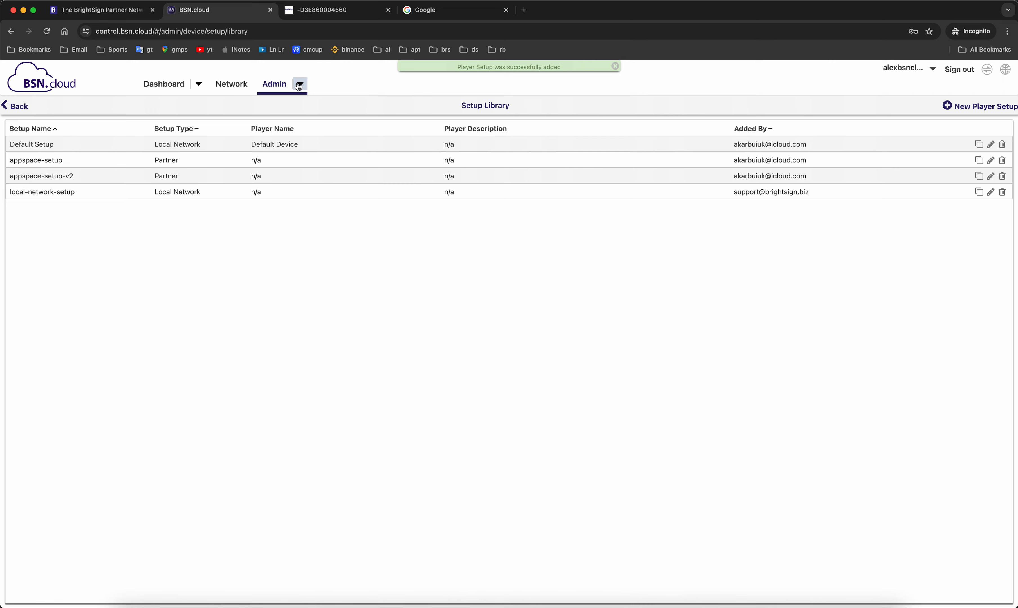
left_click(304, 86)
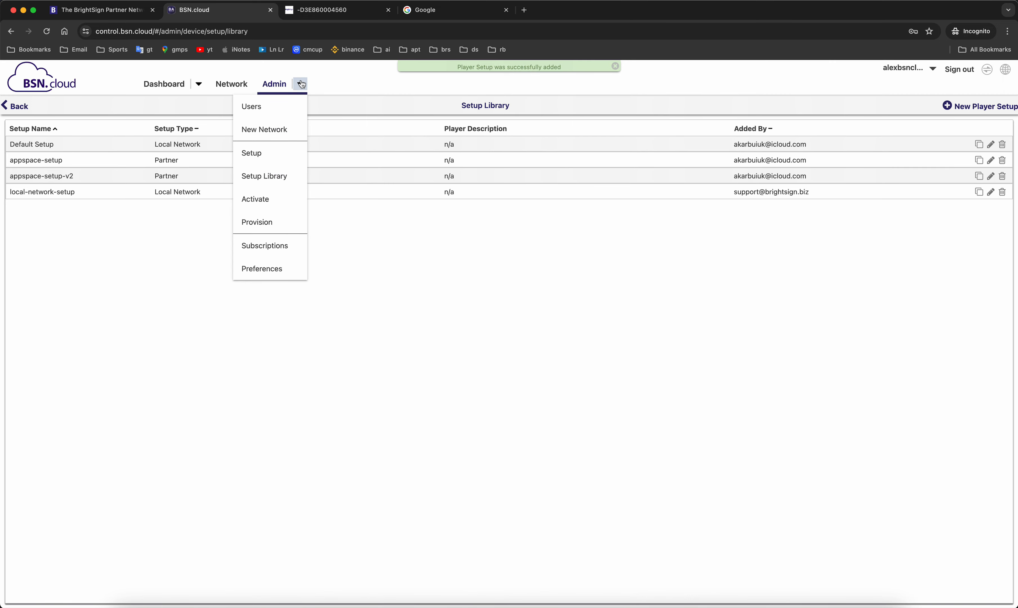
left_click(276, 180)
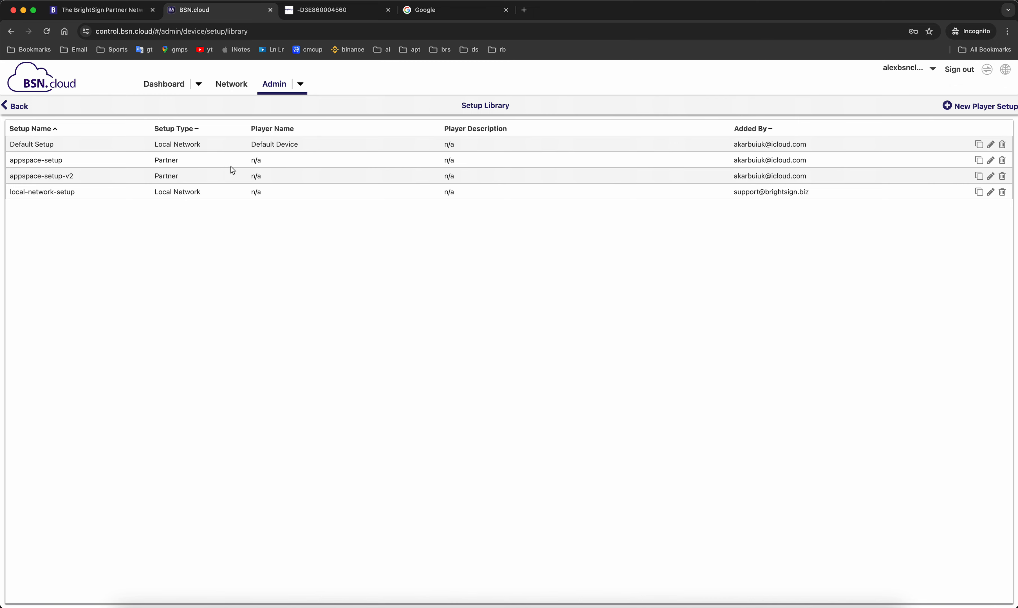
left_click(982, 178)
- Name the clone of appspace-setup-v2 as appspace-setup-v3 and save it
left_click(491, 335)
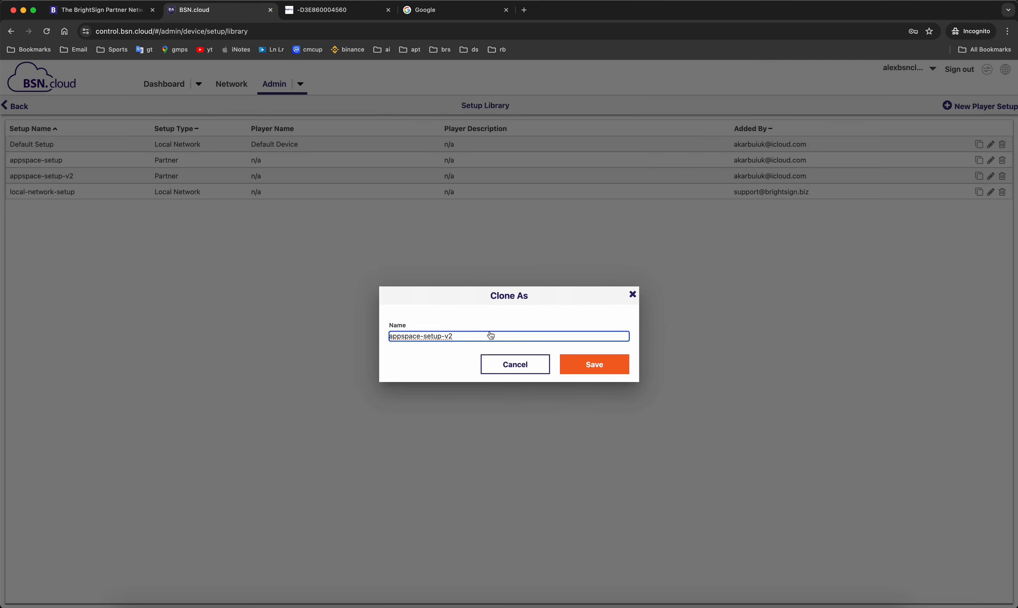
key("BackSpace")
type("3")
key("Return")
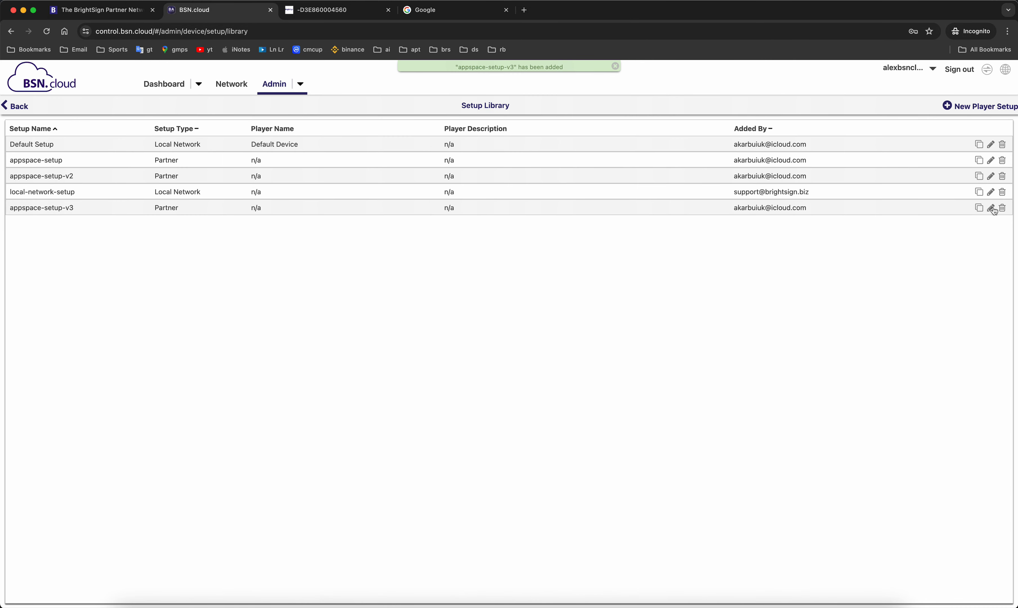
- Open appspace-setup-v3 for editing, then return to the Setup Library via Admin
left_click(992, 210)
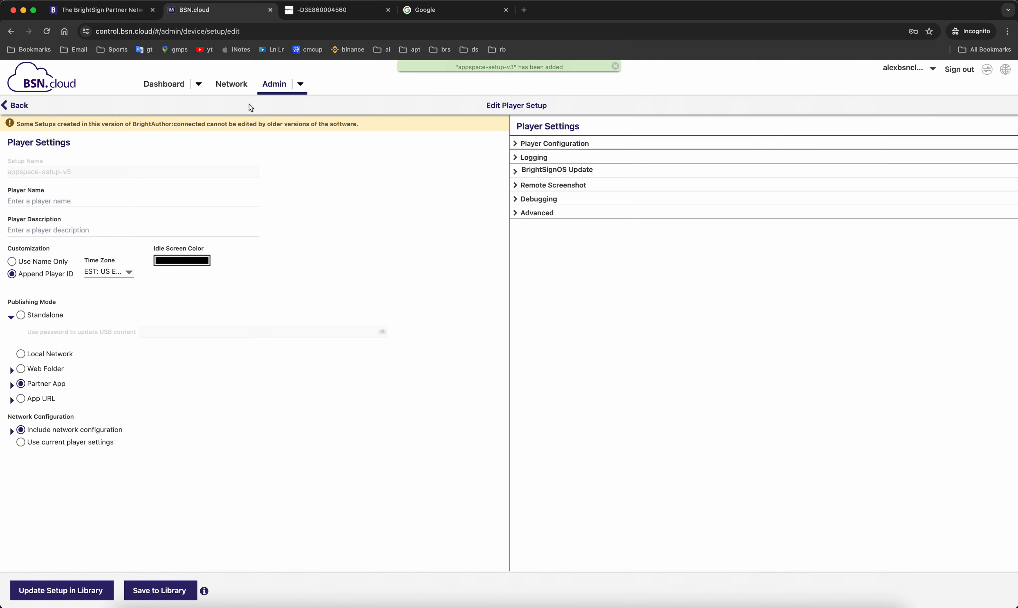
left_click(300, 85)
left_click(274, 184)
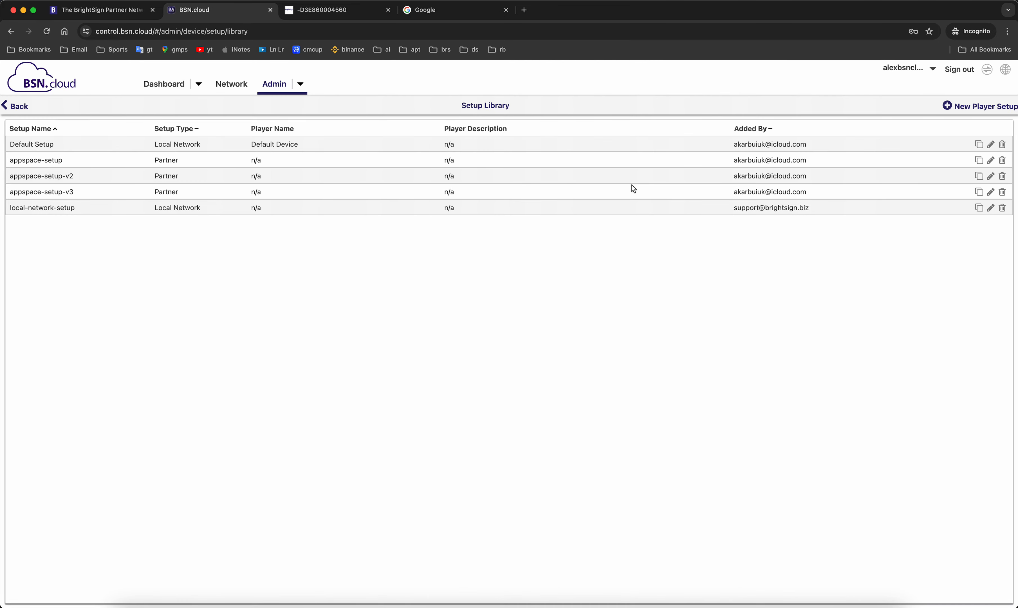
left_click(1003, 192)
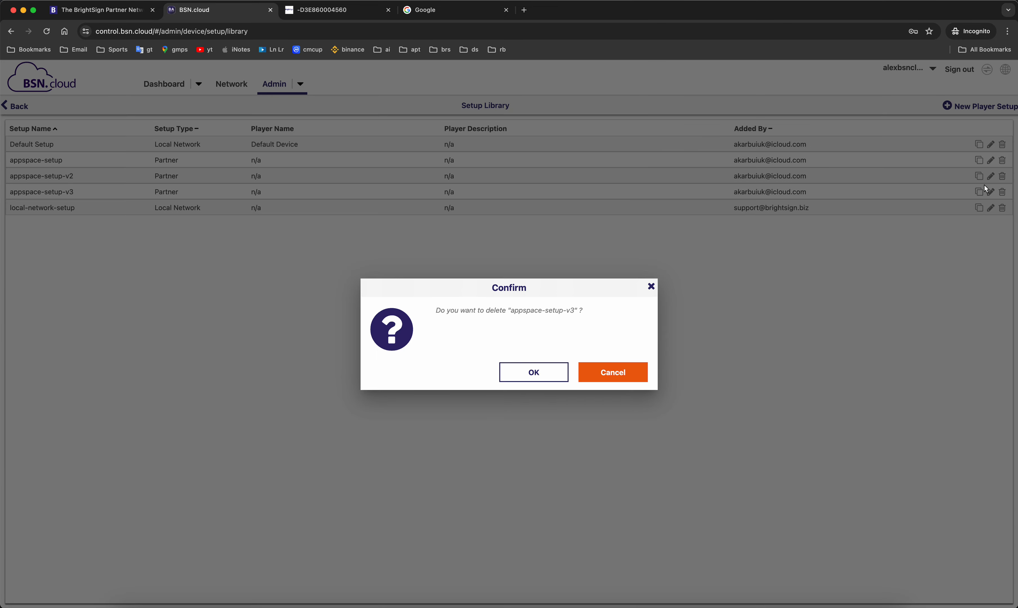
- Confirm deleting appspace-setup-v3, then delete appspace-setup-v2 and confirm
left_click(534, 372)
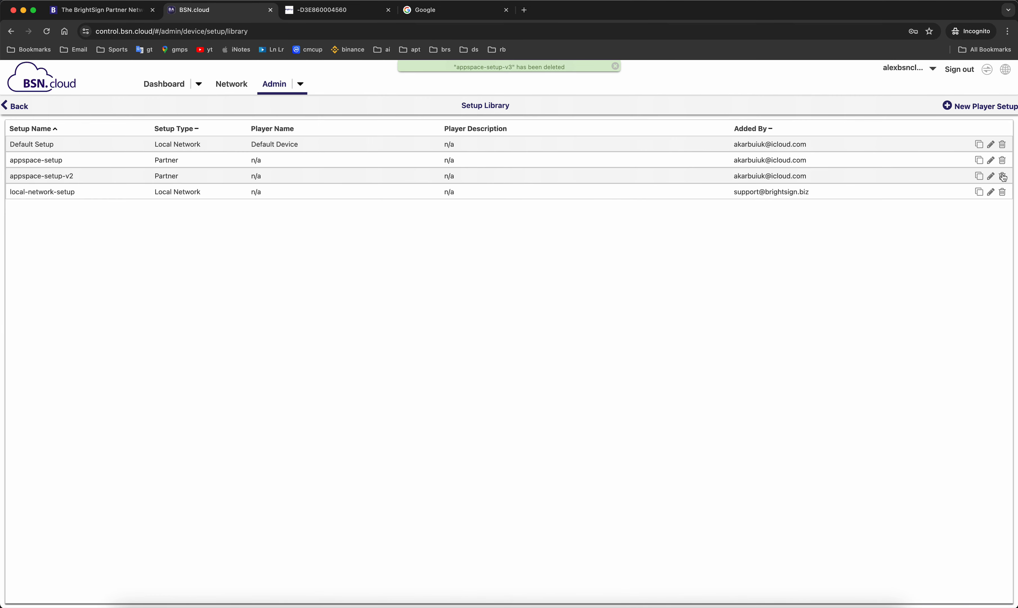
left_click(1003, 177)
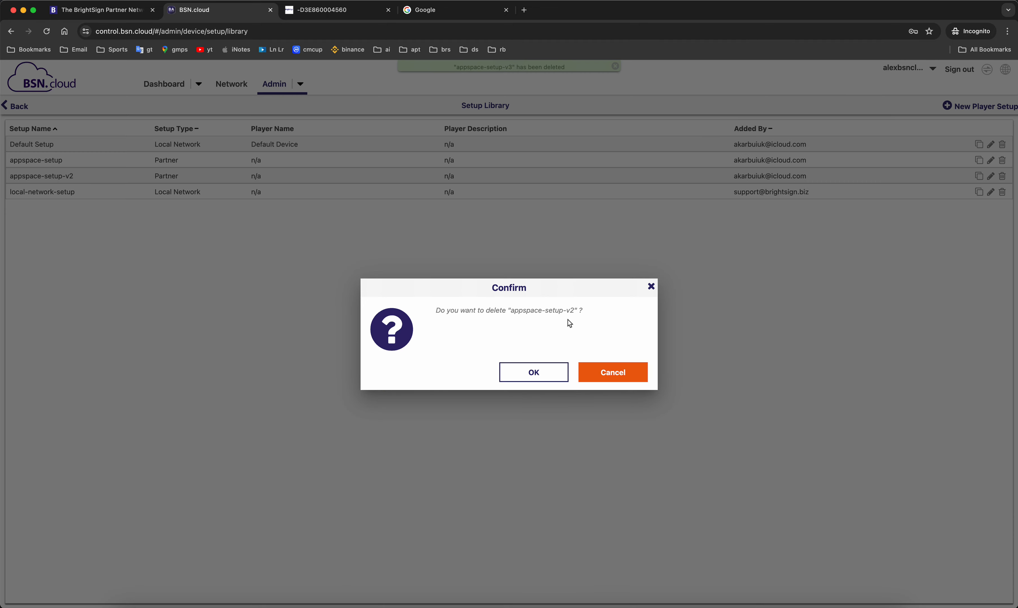
left_click(528, 371)
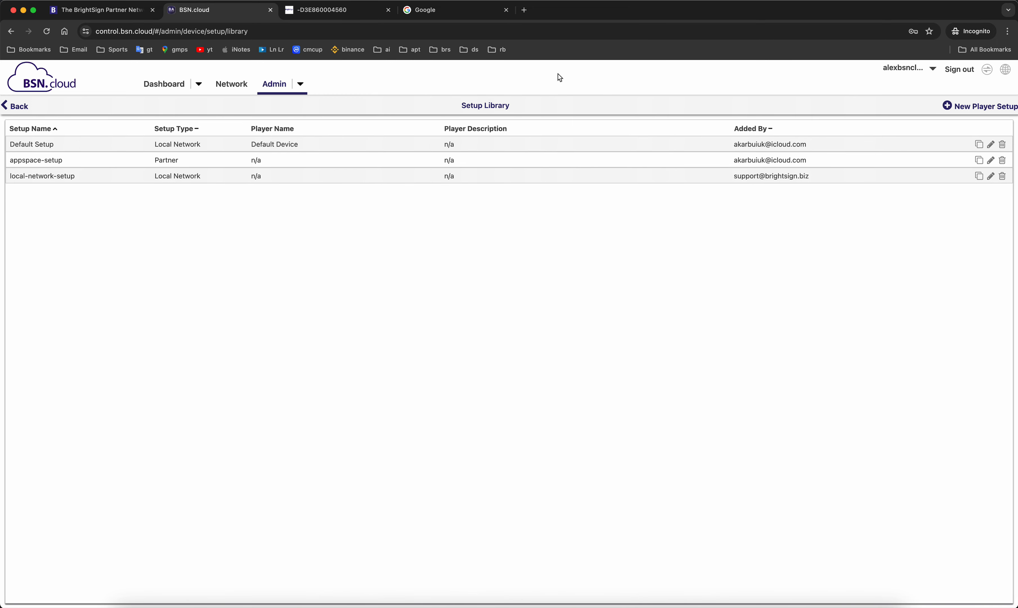
left_click(300, 84)
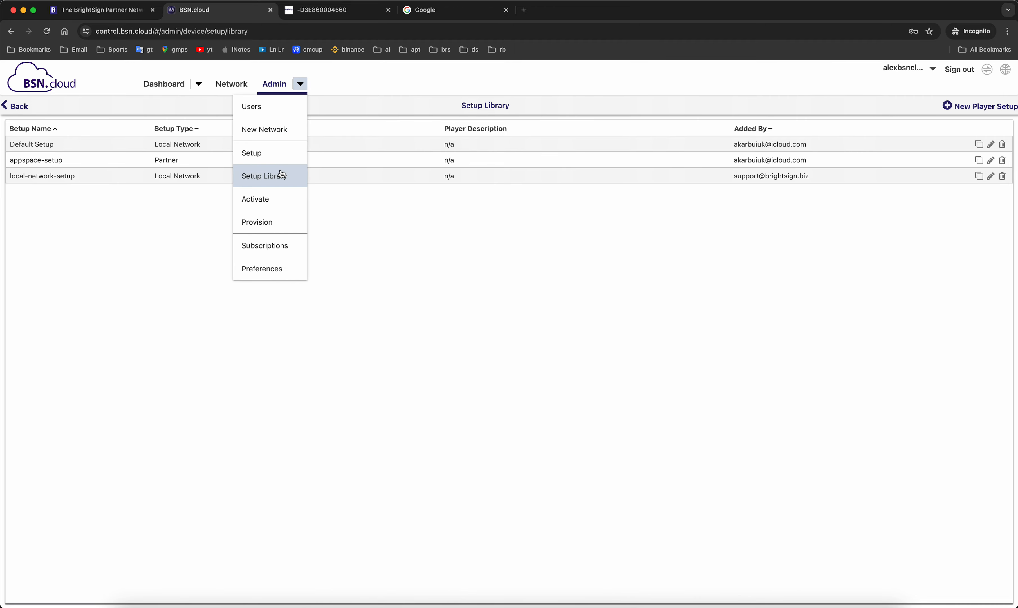
- Go to the Player Provisioning page via Admin > Provision
left_click(274, 224)
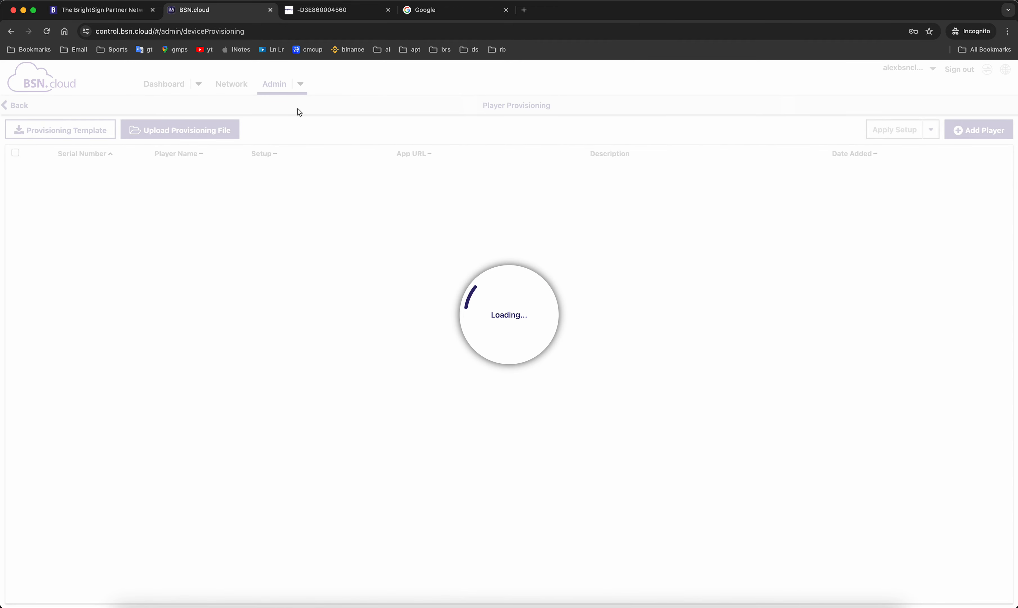
left_click(300, 84)
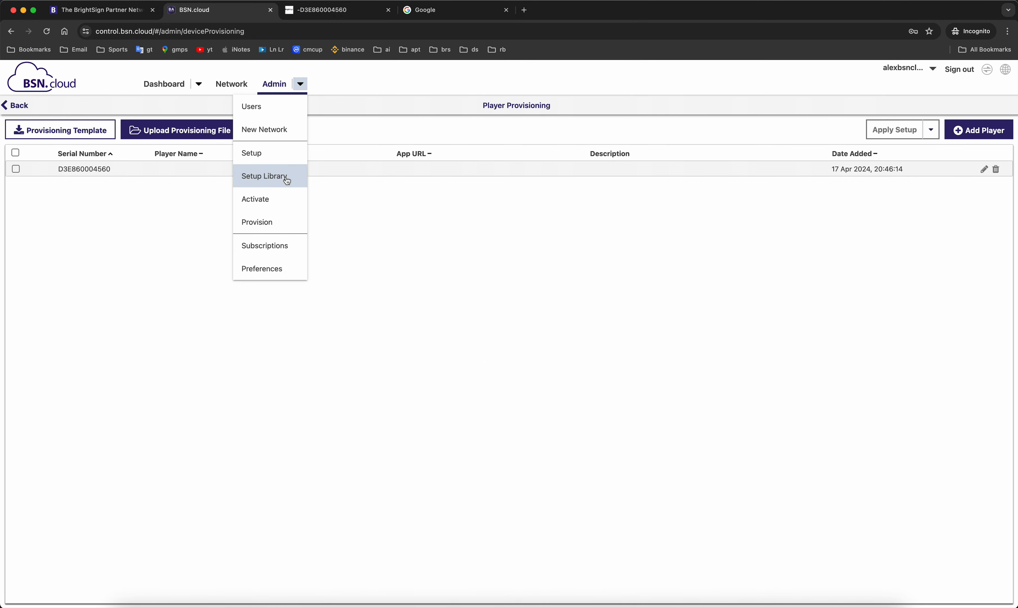
left_click(413, 239)
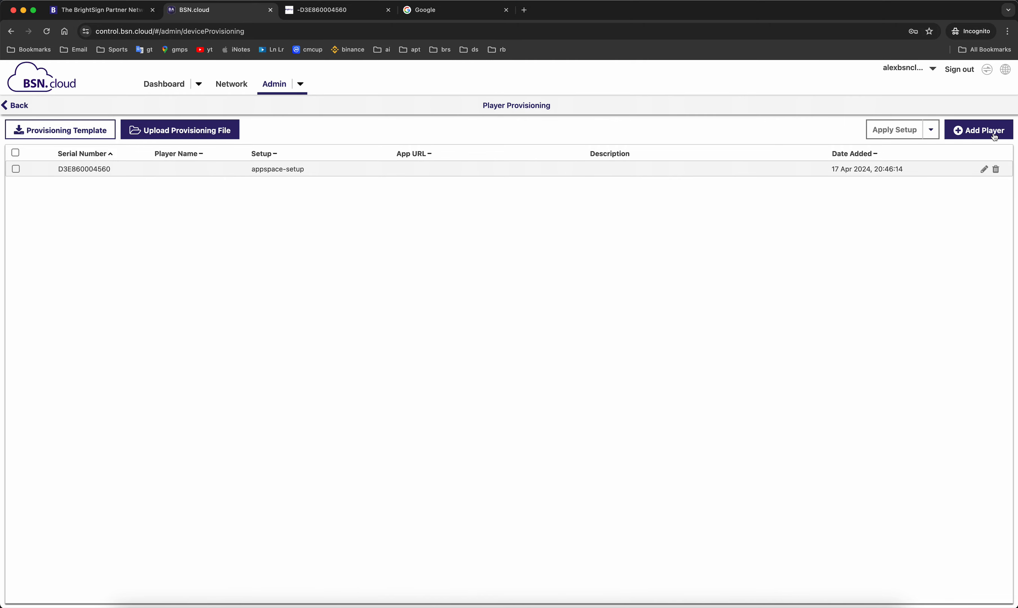
- View the Add Player dialog and cancel it without adding a player
left_click(970, 139)
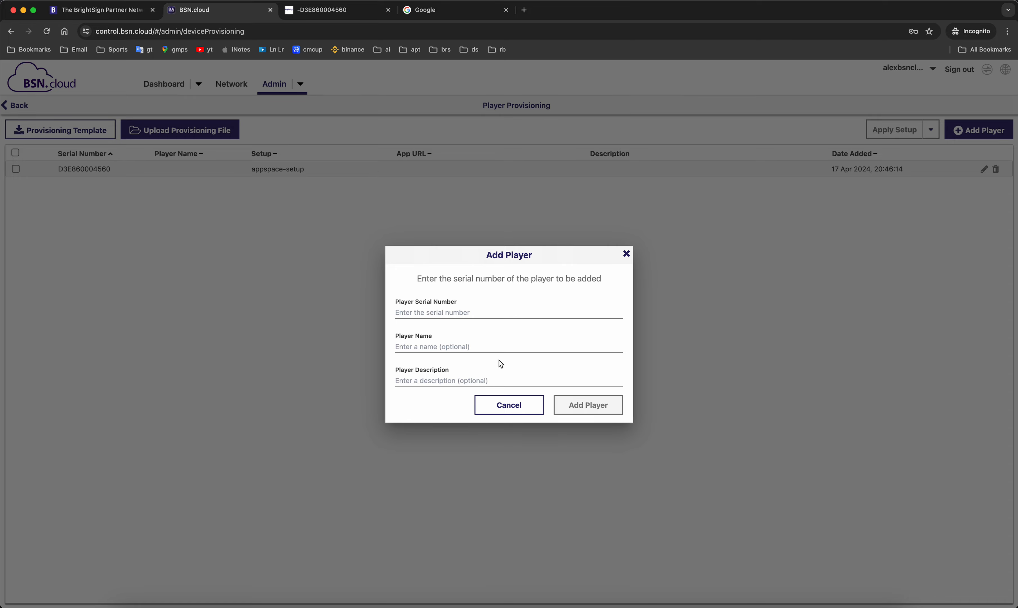
left_click(517, 408)
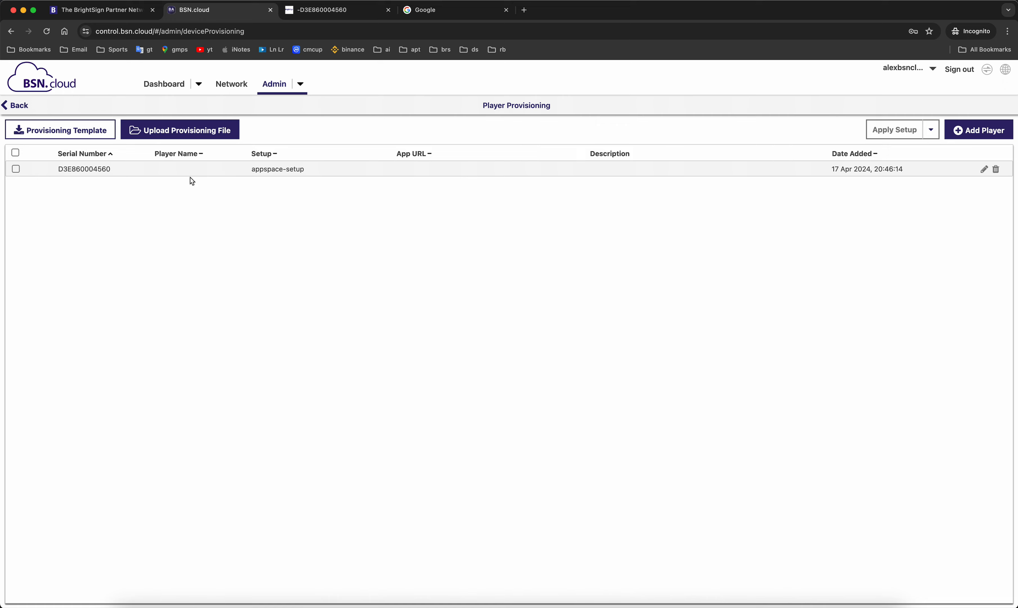
left_click(17, 170)
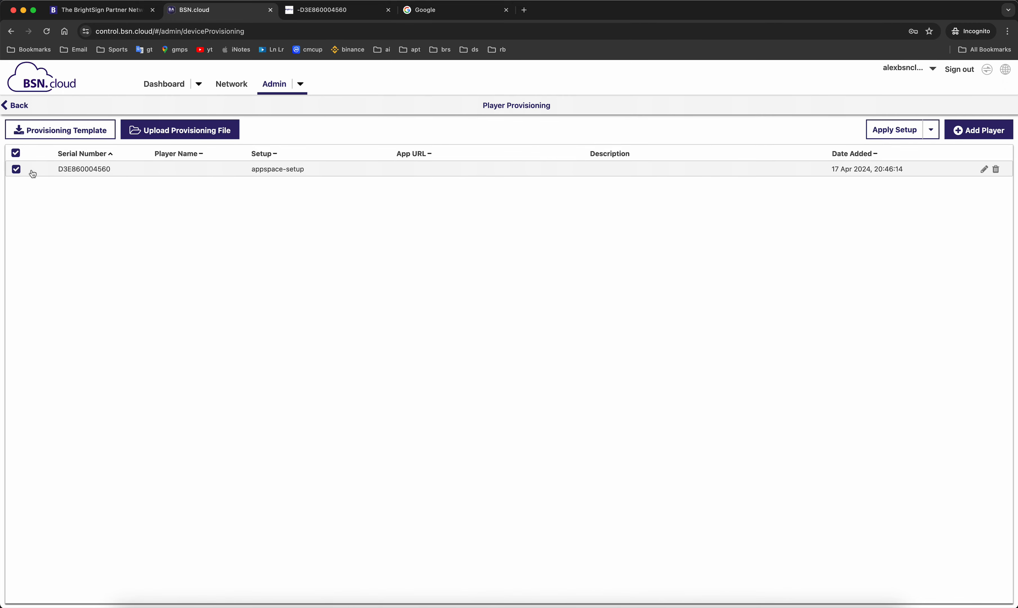
- Open Apply Setup for the selected player and choose appspace-setup in the Setup dropdown
left_click(883, 136)
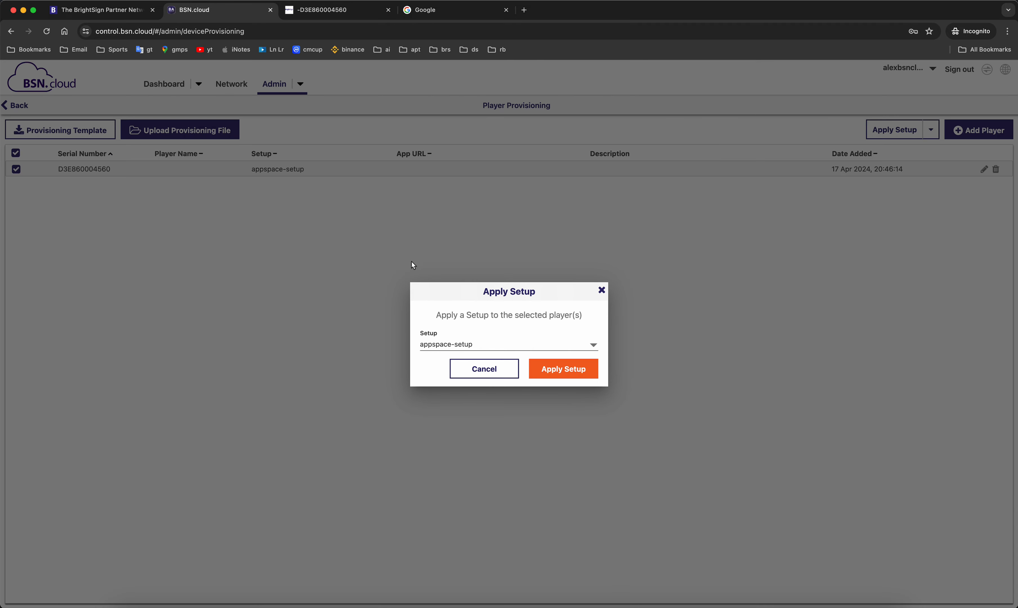
left_click(460, 347)
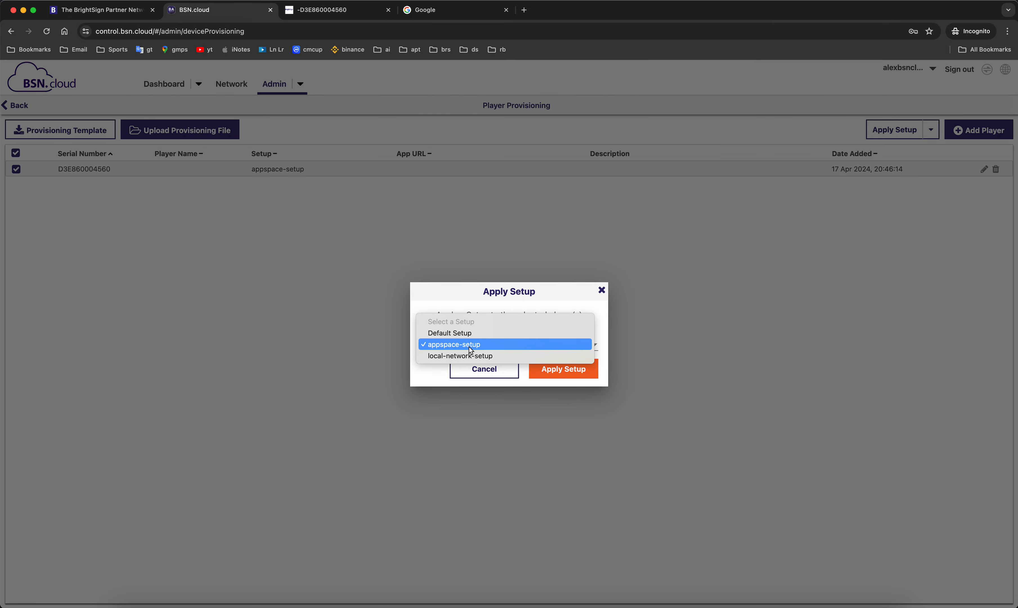
left_click(468, 347)
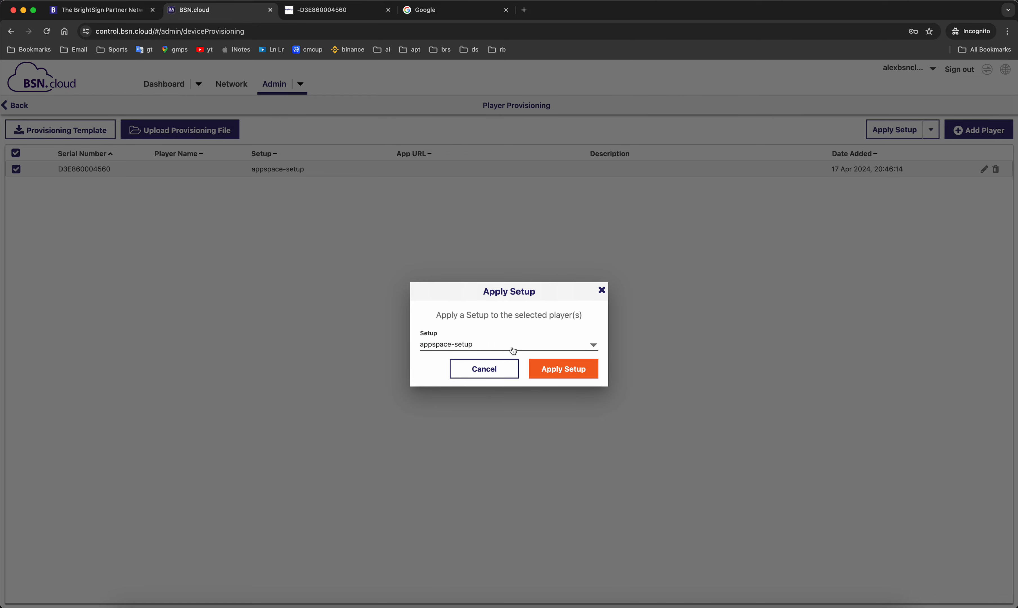